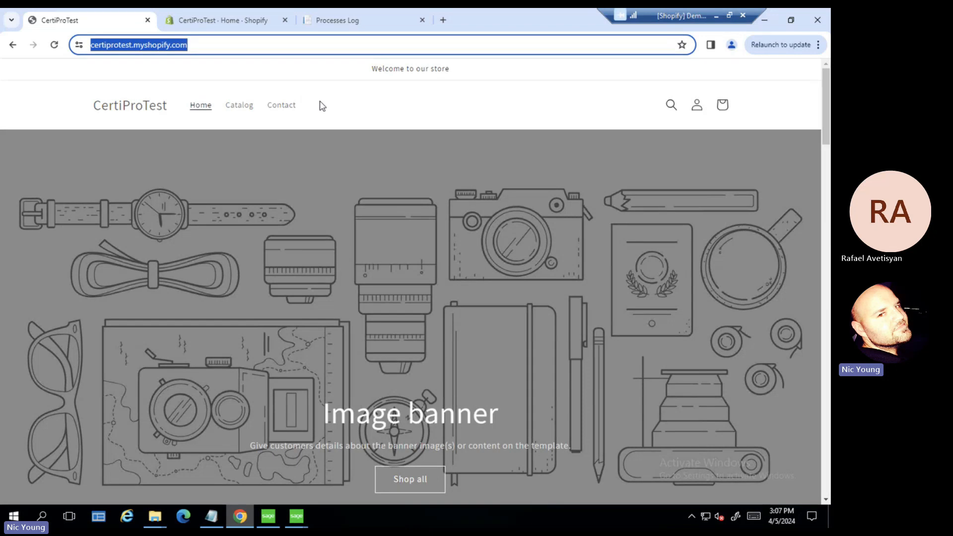
# - Look over the Shopify admin home page, the CertiProTest storefront and the Sage 100 Sales Order tasks
pyautogui.click(243, 22)
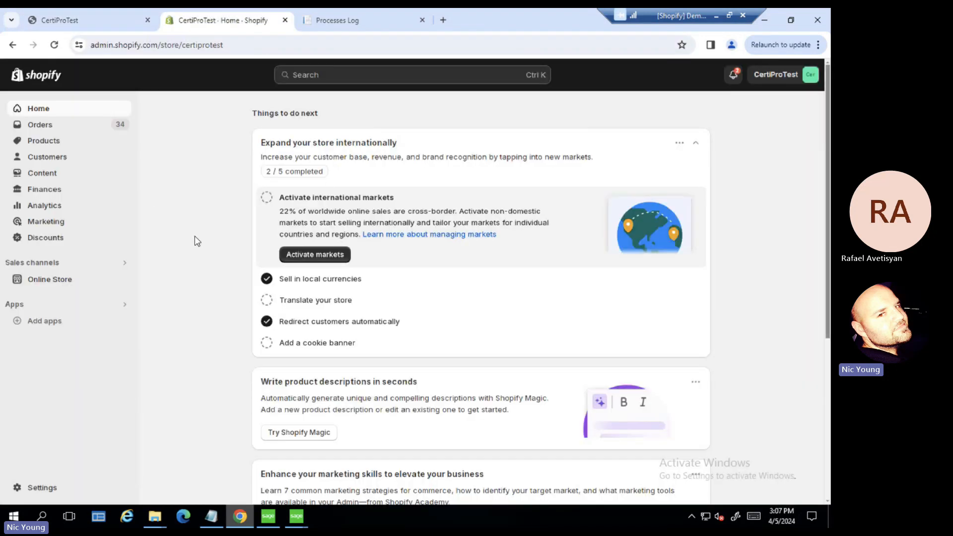
pyautogui.click(122, 24)
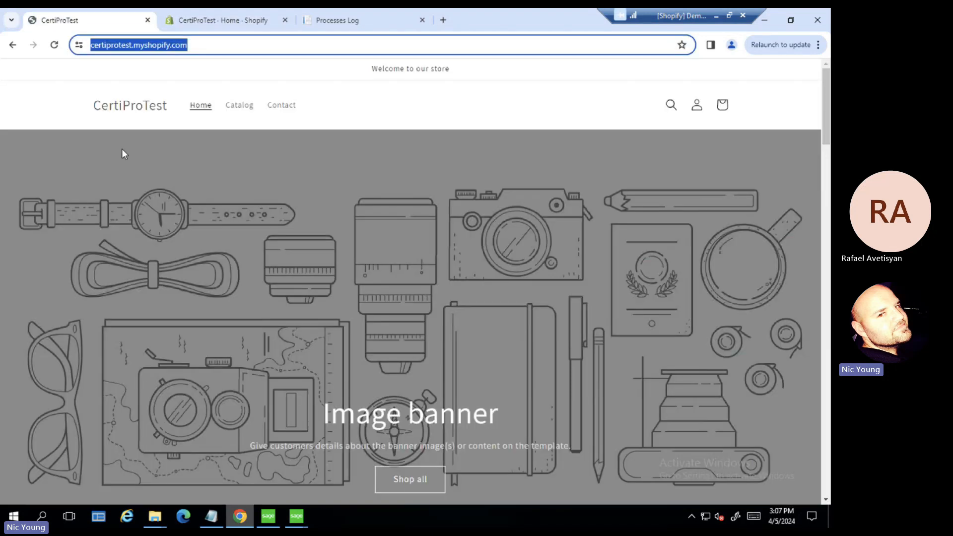
pyautogui.click(268, 517)
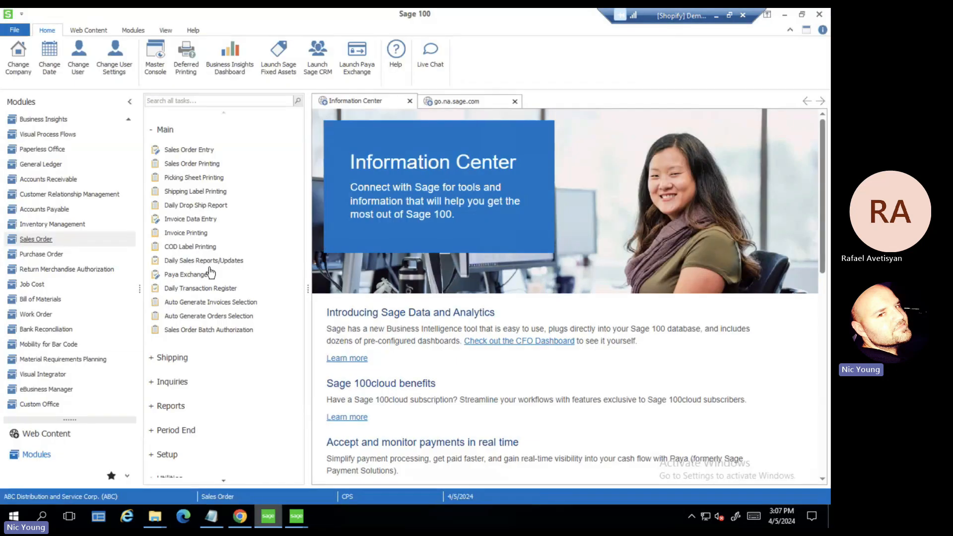
pyautogui.click(240, 517)
# - Switch to Sage 100 Item Maintenance, load item GB-WF-1200 and accept its extended description text
pyautogui.click(297, 516)
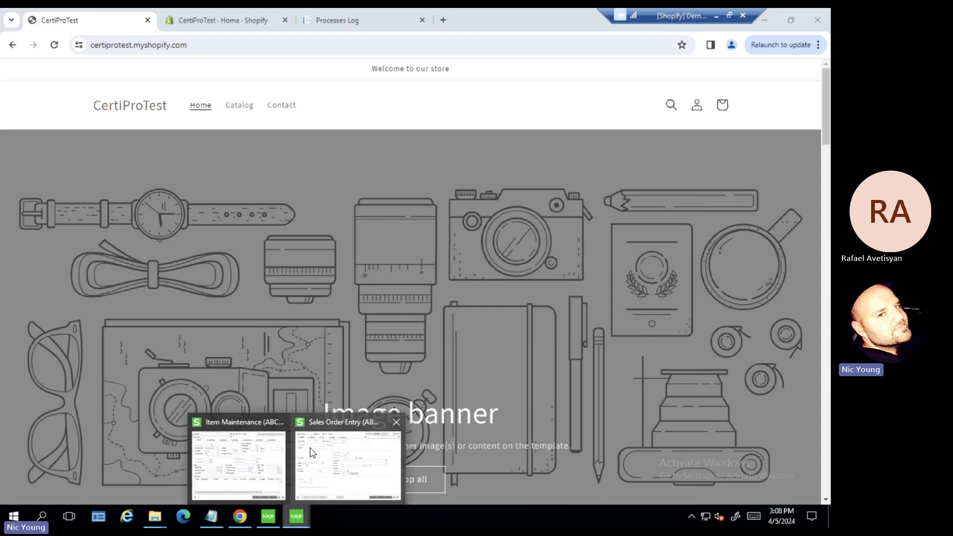
pyautogui.click(258, 455)
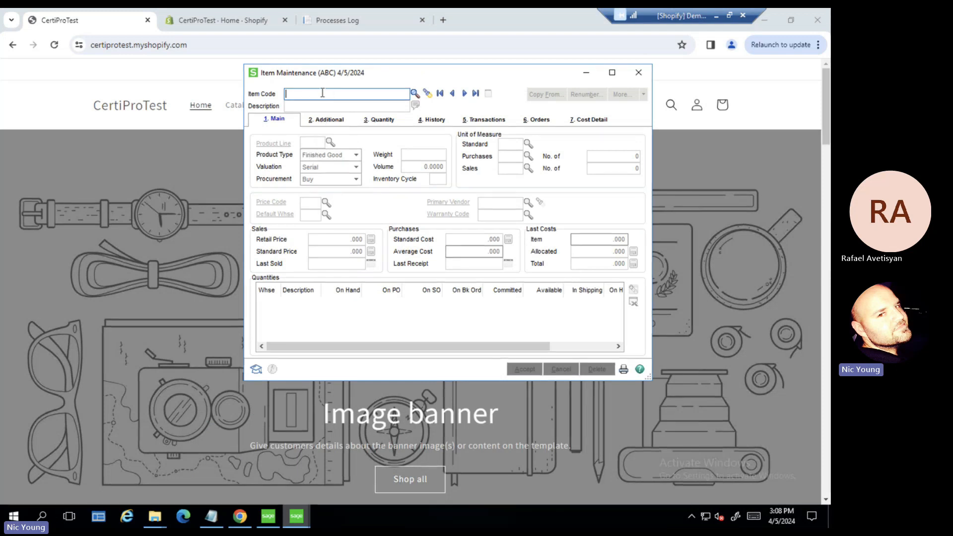
pyautogui.write('GB-WF-1200')
pyautogui.press('Tab')
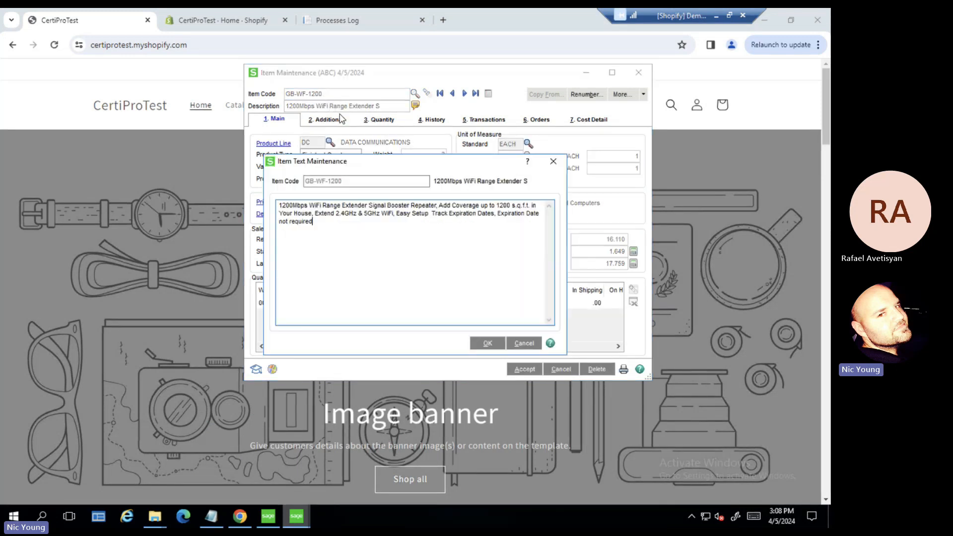
pyautogui.click(486, 344)
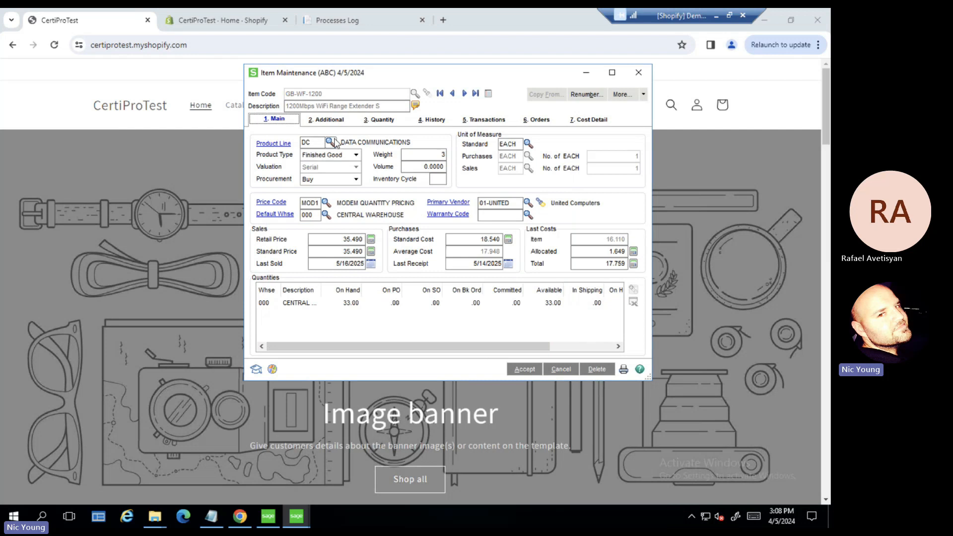
# - Toggle the Internet Enabled option in the item's additional settings, save the item and close Item Maintenance
pyautogui.hotkey('alt', '2')
pyautogui.click(636, 256)
pyautogui.click(524, 369)
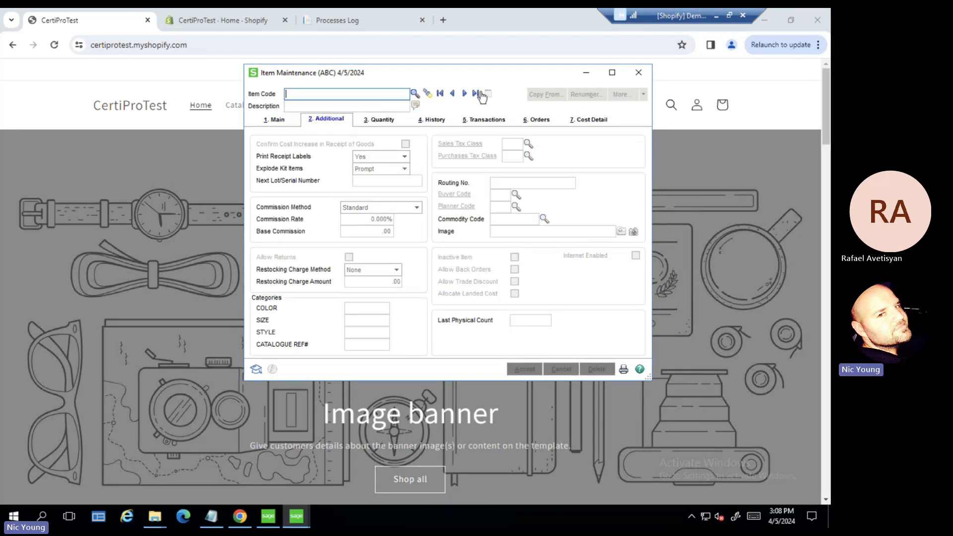
pyautogui.click(639, 72)
# - Open the 1200Mbps WiFi Range Extender product in the Shopify admin and examine its title and description
pyautogui.click(213, 23)
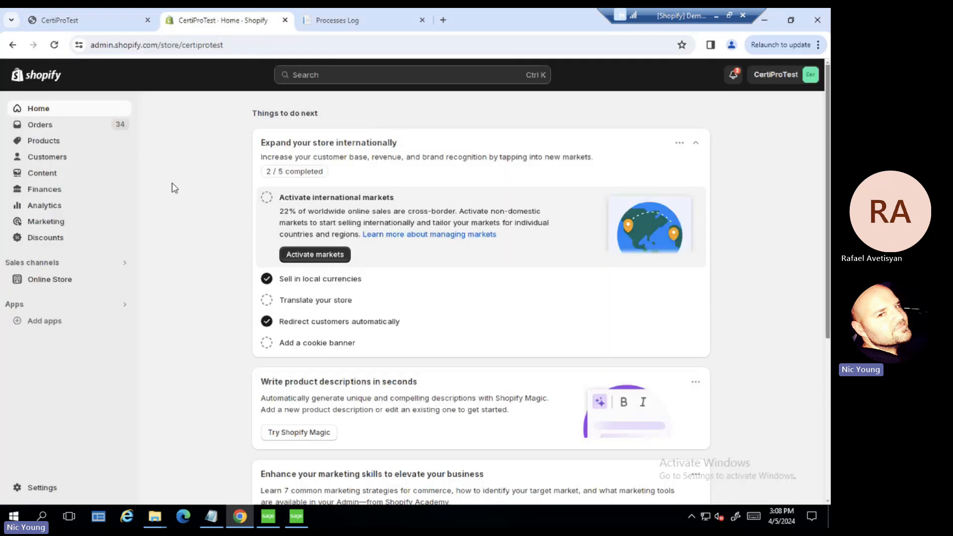
pyautogui.click(62, 140)
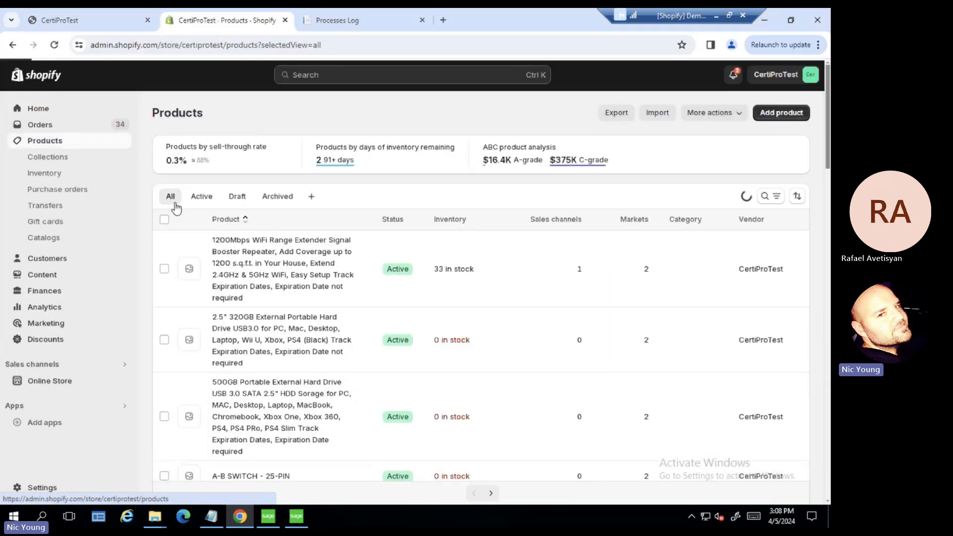
pyautogui.click(264, 269)
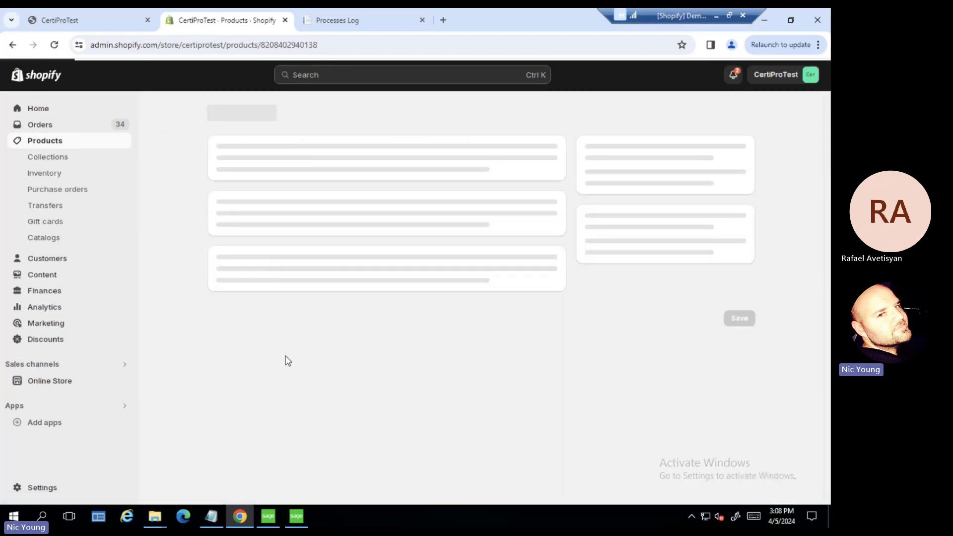
pyautogui.scroll(-7, 287, 356)
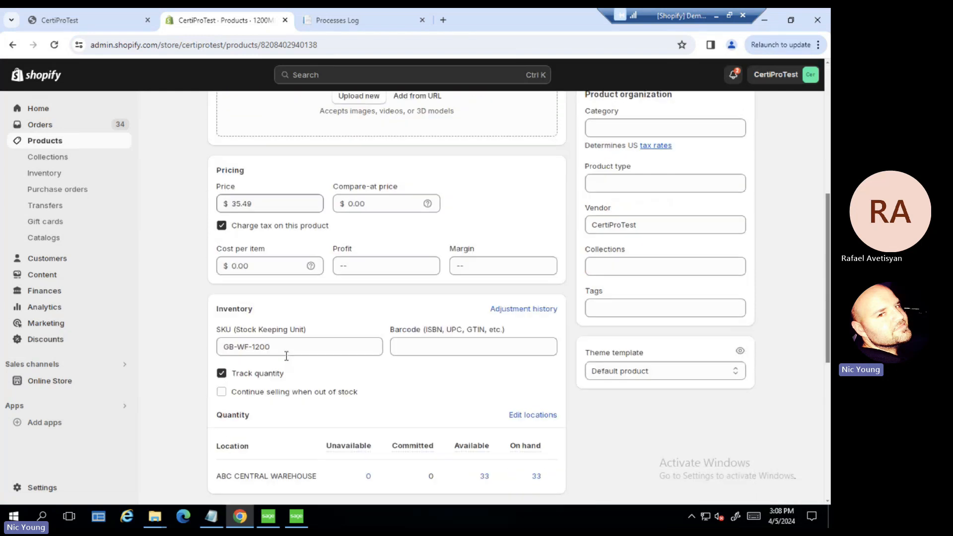
pyautogui.scroll(8, 286, 356)
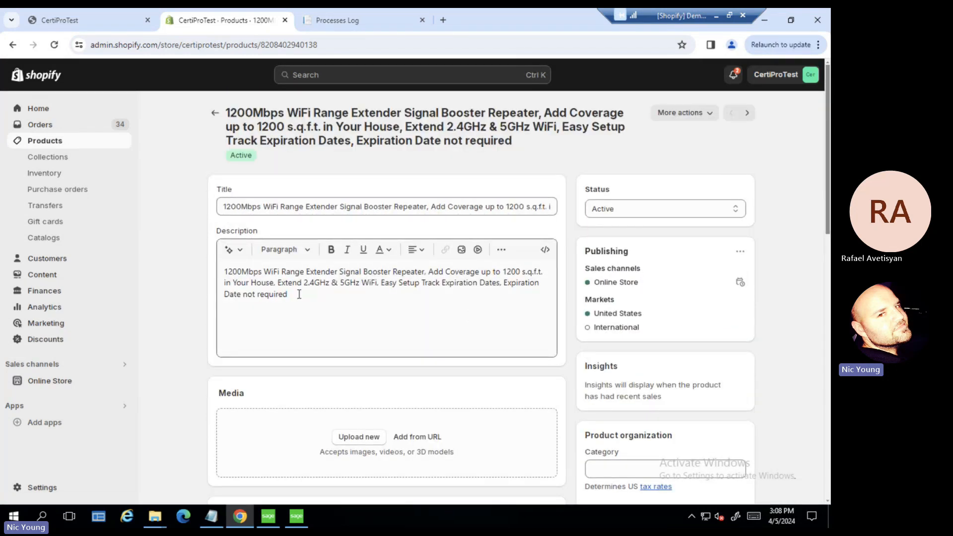
pyautogui.moveTo(299, 295); pyautogui.dragTo(190, 241)
pyautogui.click(379, 325)
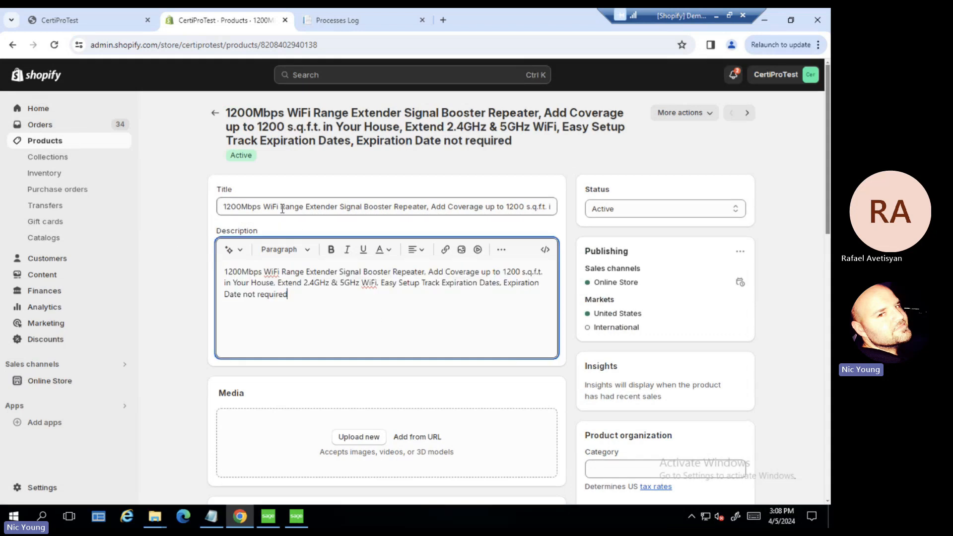
pyautogui.moveTo(281, 206); pyautogui.dragTo(447, 211)
pyautogui.click(449, 321)
# - Examine the WiFi Range Extender product's price, SKU, warehouse quantities and shipping weight
pyautogui.scroll(-5, 449, 323)
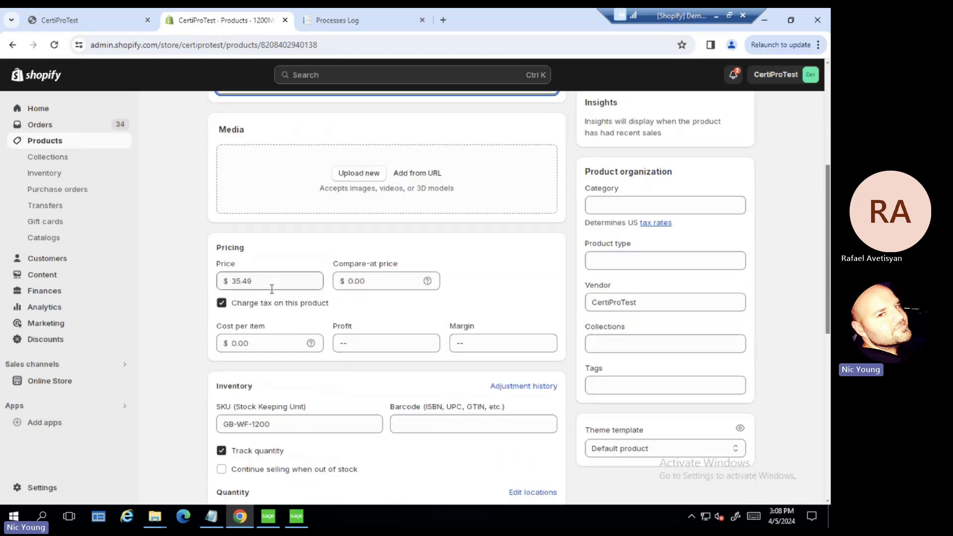
pyautogui.scroll(-2, 273, 285)
pyautogui.scroll(-1, 272, 289)
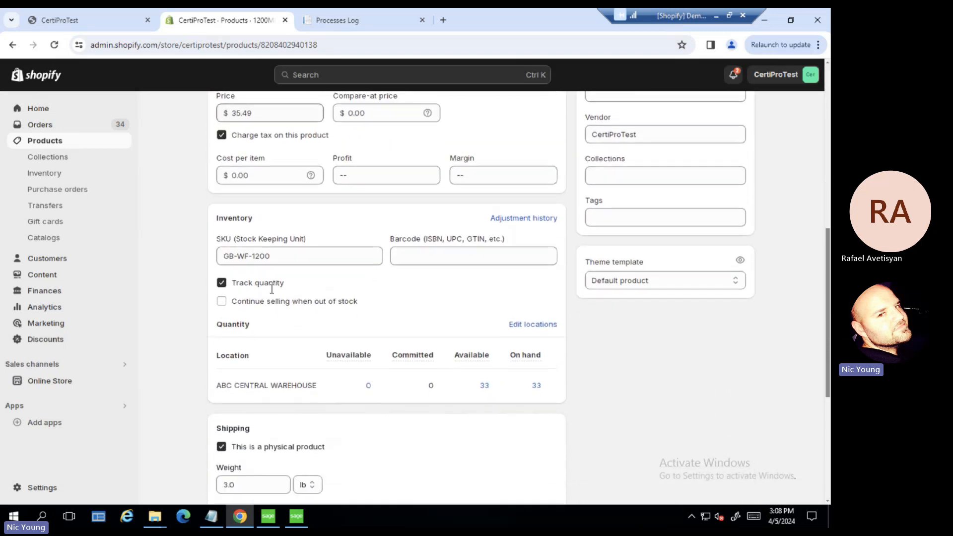
pyautogui.scroll(8, 272, 289)
pyautogui.scroll(-7, 272, 288)
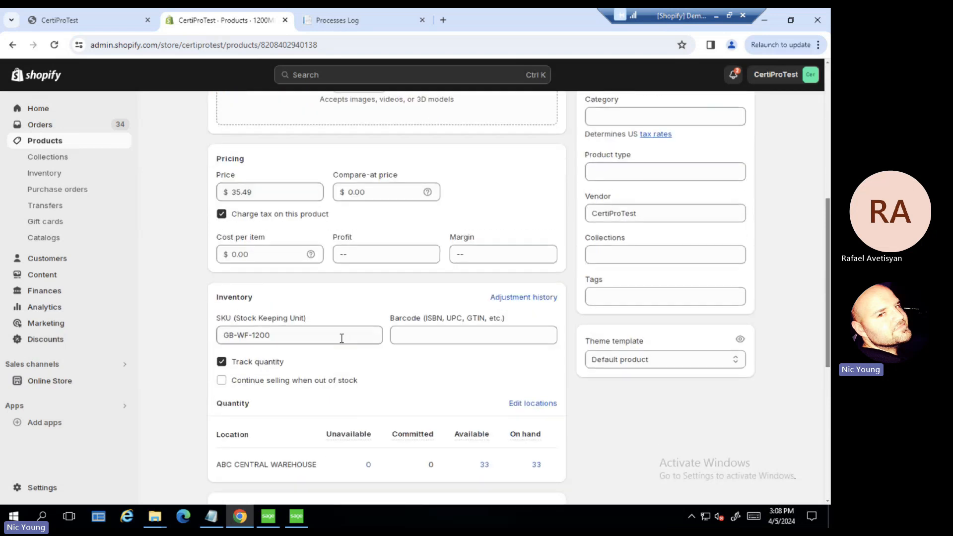
pyautogui.scroll(7, 319, 333)
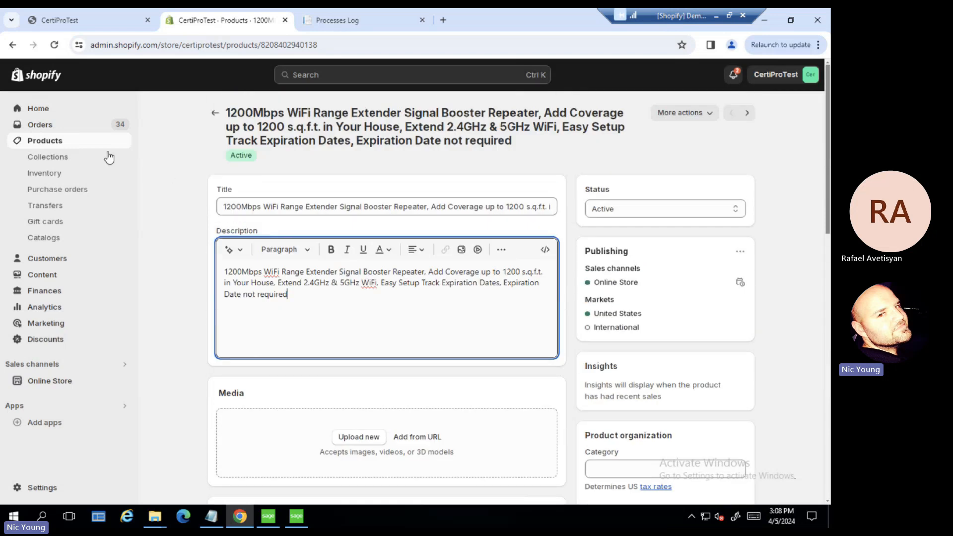
# - Examine how the WiFi Range Extender is listed among the featured products on the storefront home page
pyautogui.click(102, 17)
pyautogui.scroll(-7, 344, 210)
pyautogui.scroll(-3, 169, 395)
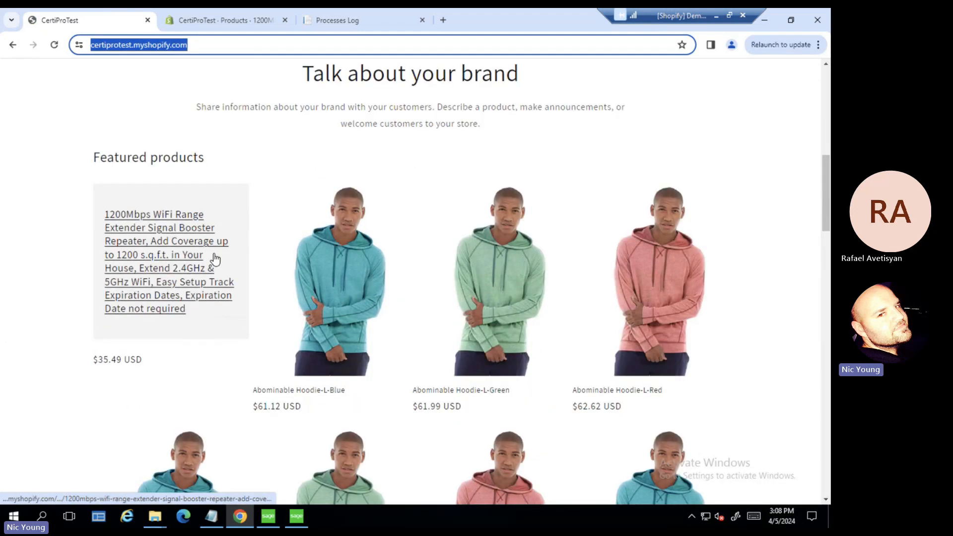
pyautogui.scroll(8, 220, 258)
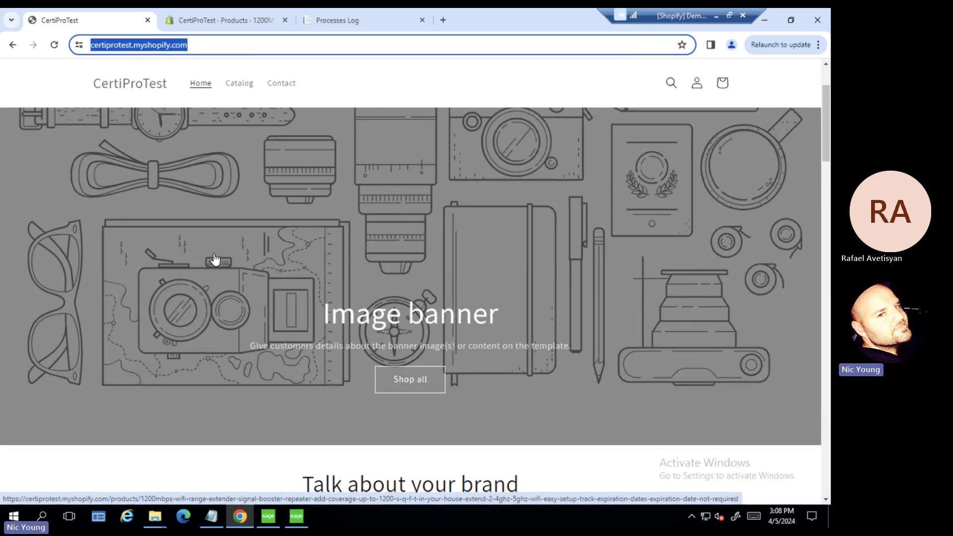
pyautogui.scroll(-2, 215, 260)
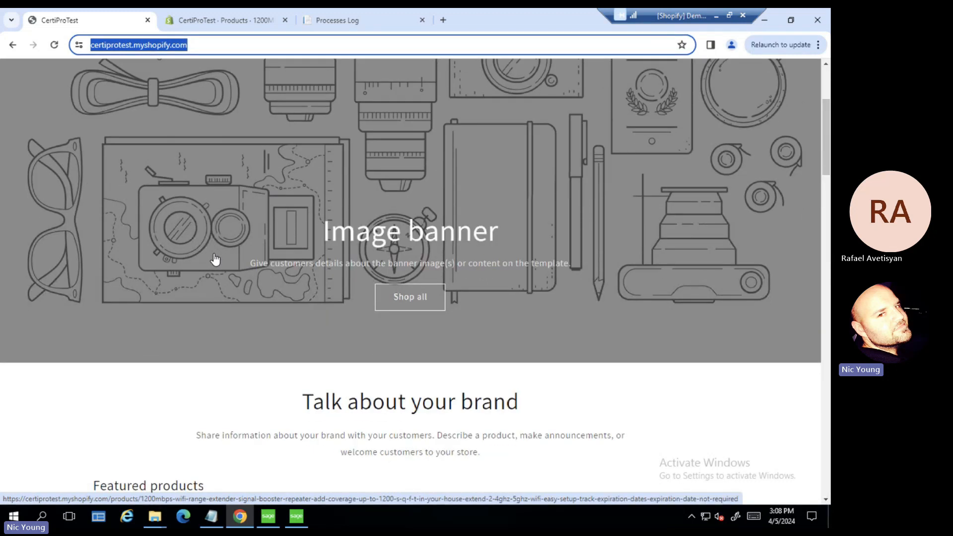
pyautogui.scroll(4, 215, 260)
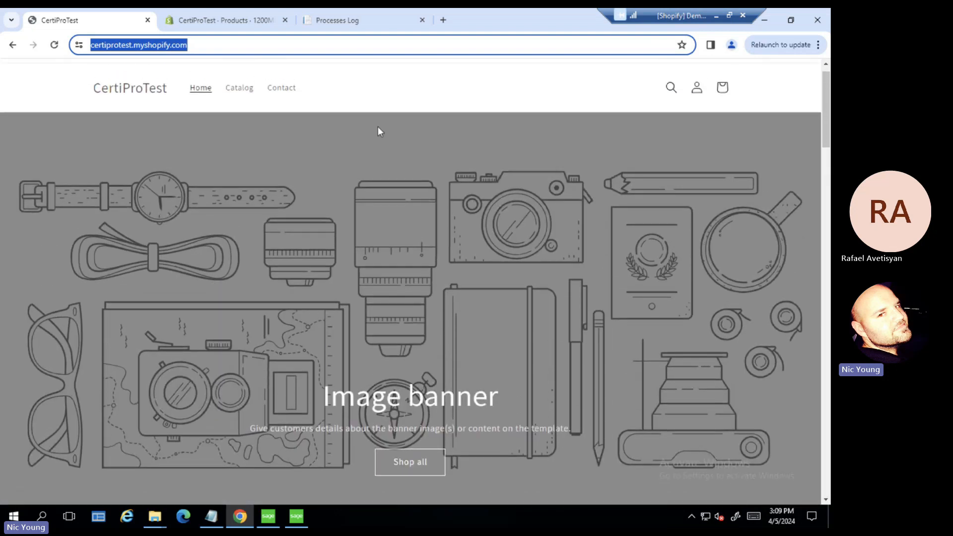
pyautogui.scroll(-3, 381, 105)
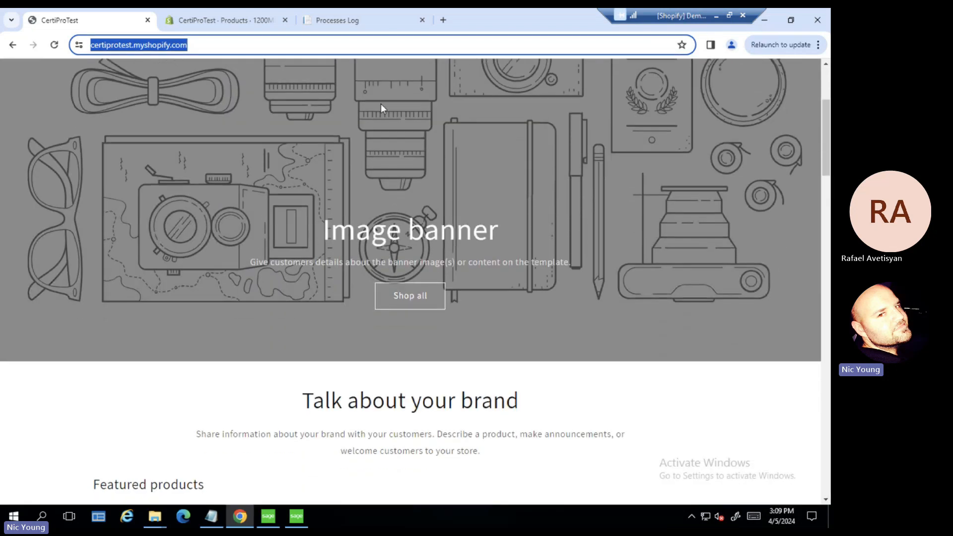
pyautogui.scroll(4, 381, 103)
pyautogui.click(388, 107)
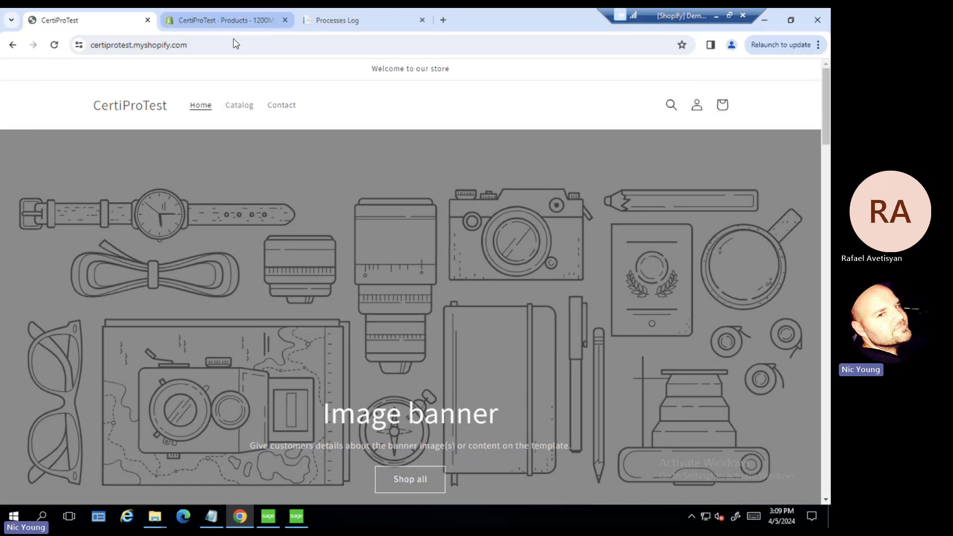
# - Open the Abominable Hoodie-L-Blue from the featured products and add one to the cart
pyautogui.scroll(-10, 247, 209)
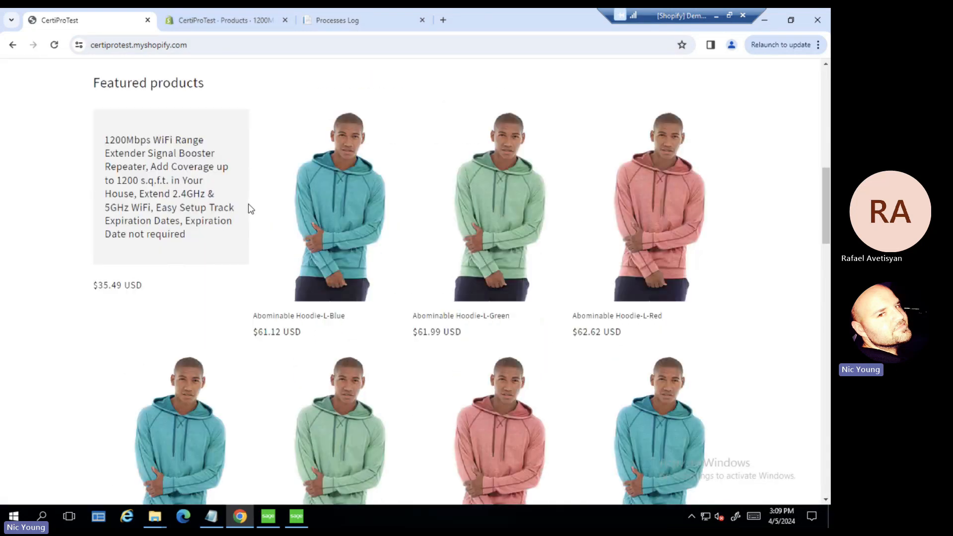
pyautogui.scroll(-2, 251, 209)
pyautogui.click(292, 216)
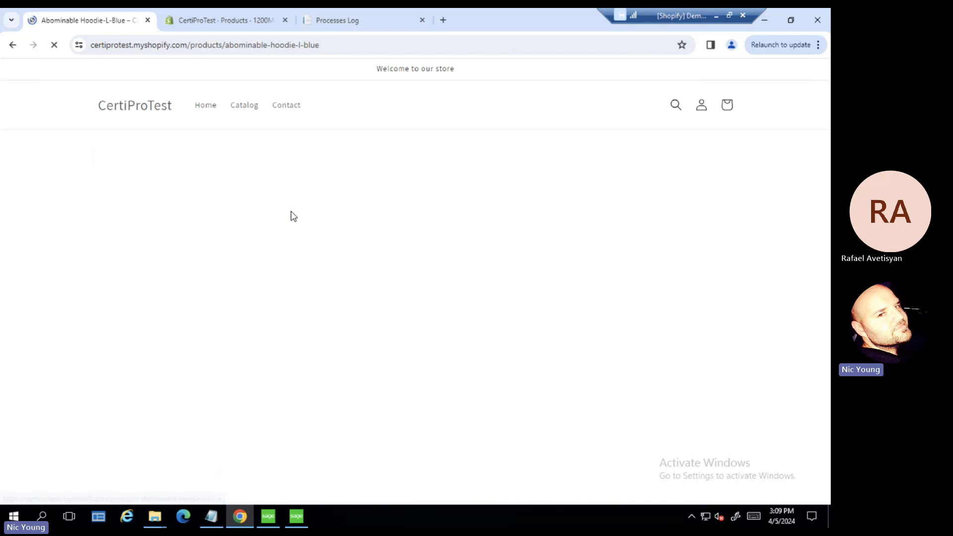
pyautogui.click(579, 327)
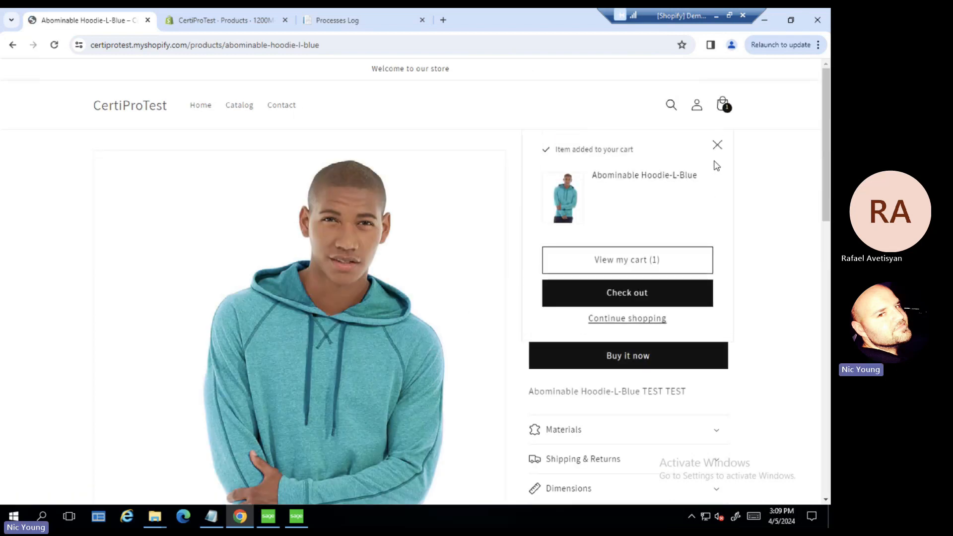
# - Return to the store home page, open the Abominable Hoodie-L-Green and add one to the cart
pyautogui.click(201, 105)
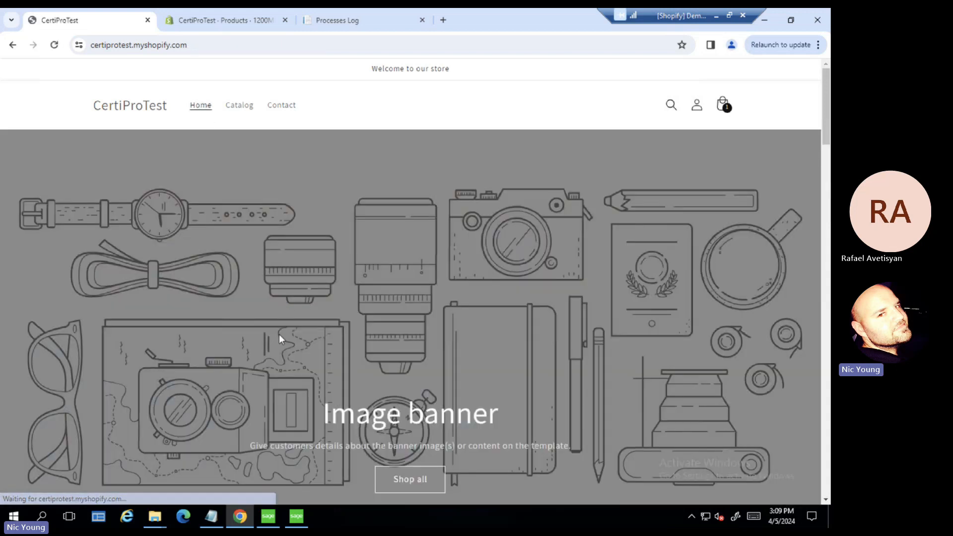
pyautogui.scroll(-8, 279, 334)
pyautogui.click(481, 328)
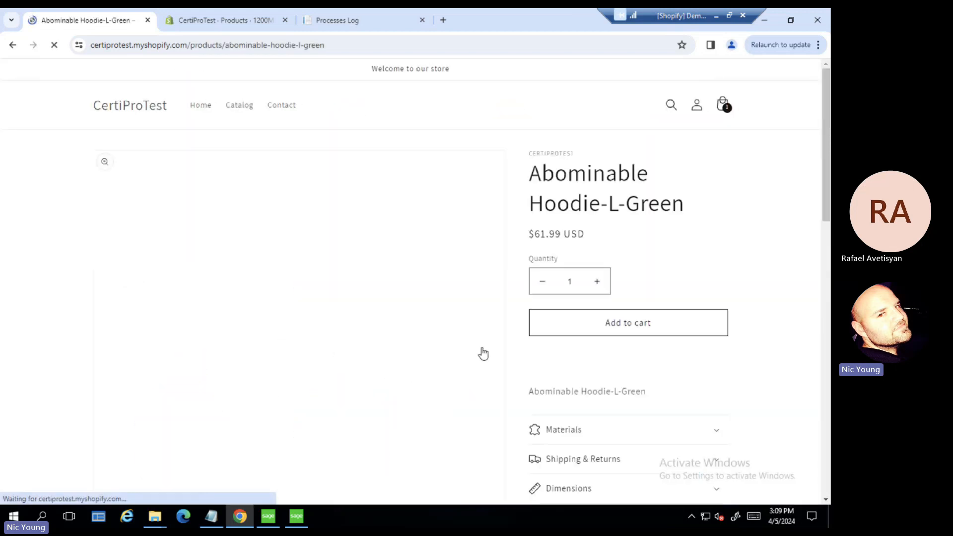
pyautogui.click(581, 329)
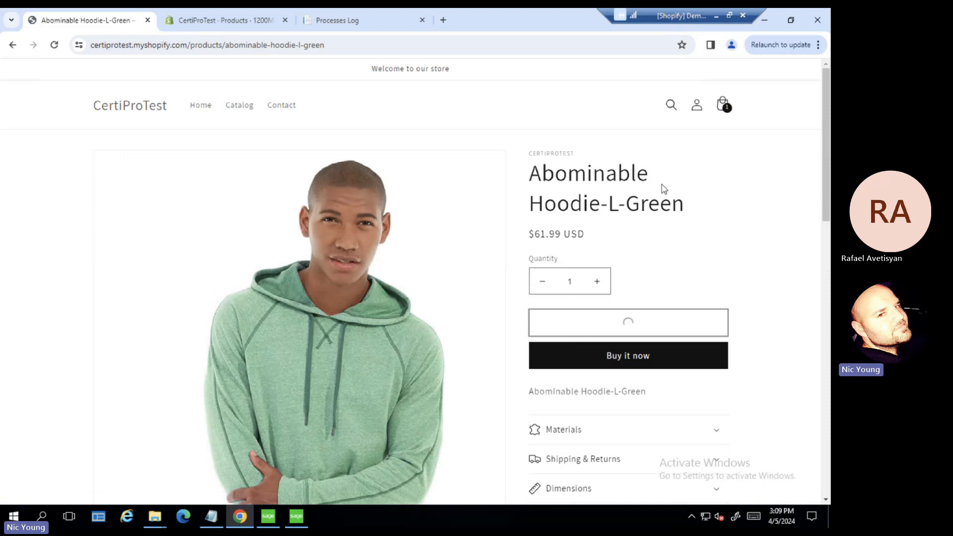
# - Open the cart, increase the Abominable Hoodie-L-Green quantity to 2 and proceed to checkout
pyautogui.click(723, 115)
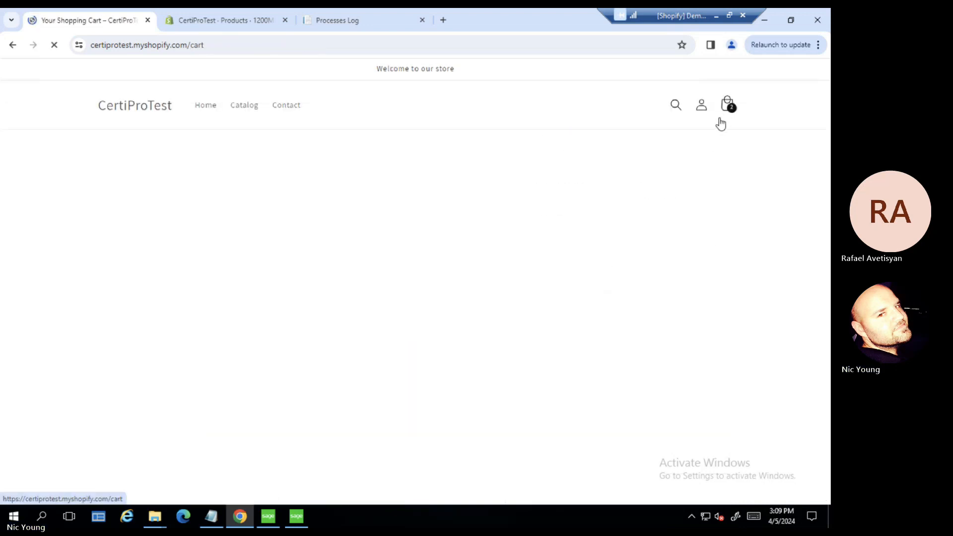
pyautogui.scroll(-2, 496, 233)
pyautogui.click(577, 183)
pyautogui.scroll(-2, 506, 300)
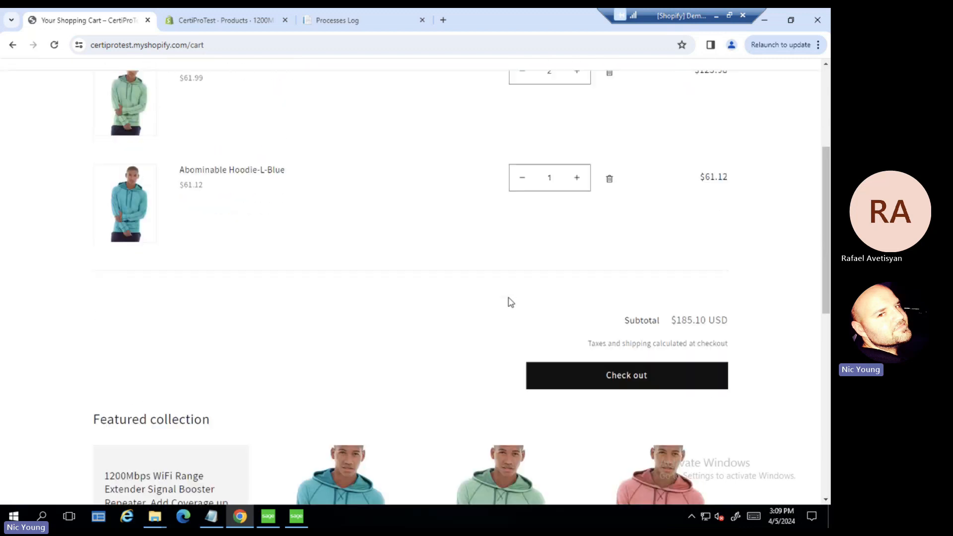
pyautogui.scroll(-1, 511, 303)
pyautogui.click(566, 317)
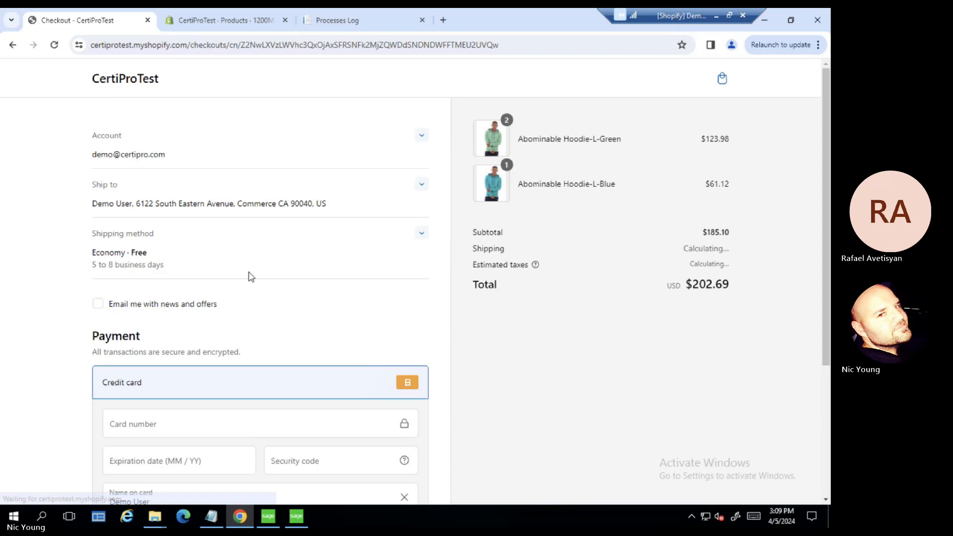
pyautogui.scroll(-1, 252, 276)
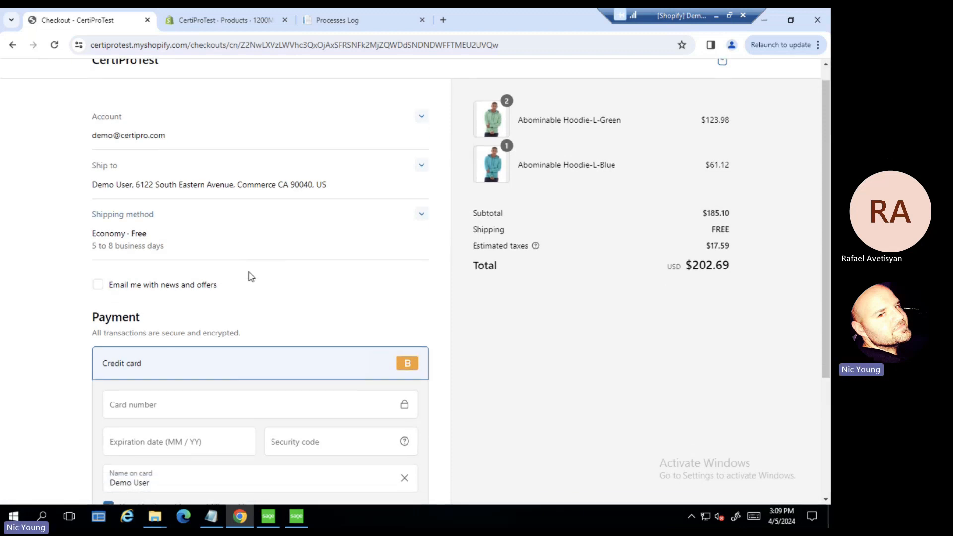
pyautogui.scroll(1, 251, 277)
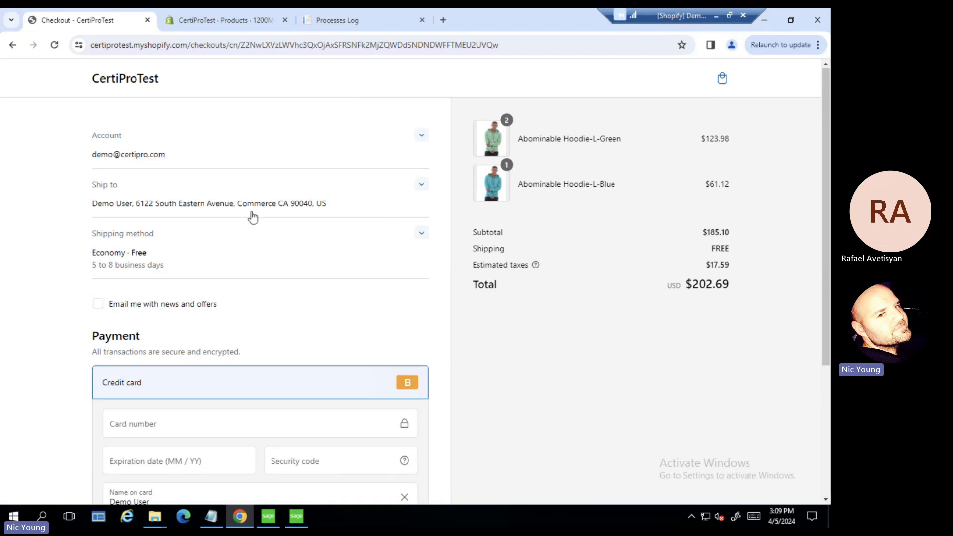
# - Enter the card number, expiration date and security code, pay for the order, and highlight the confirmation number on the thank-you page
pyautogui.scroll(-2, 449, 357)
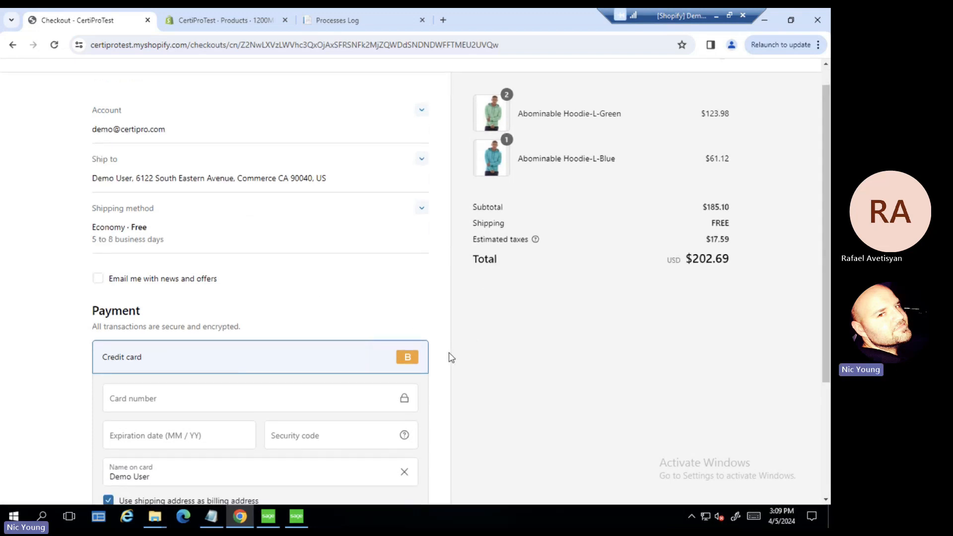
pyautogui.scroll(-1, 250, 281)
pyautogui.click(149, 305)
pyautogui.write('1')
pyautogui.click(167, 347)
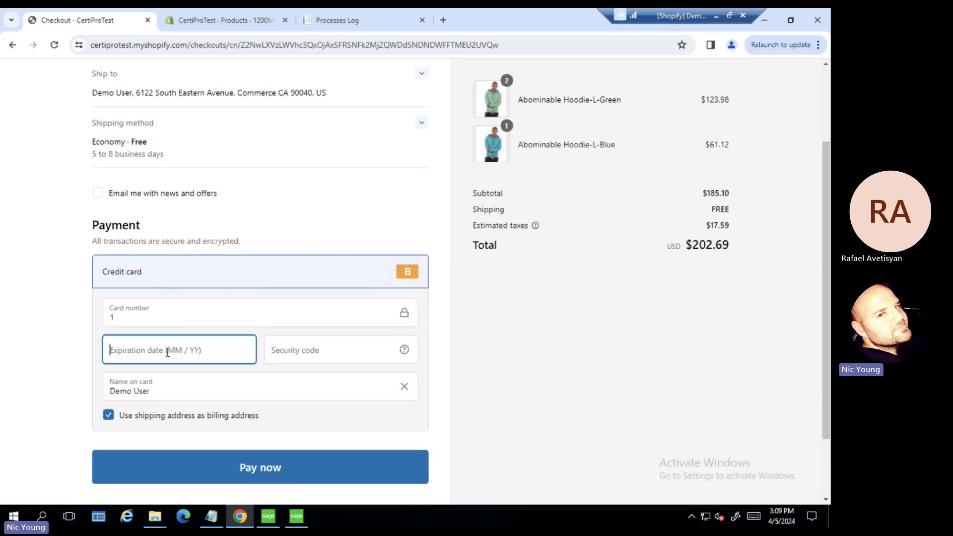
pyautogui.write('01 / 28')
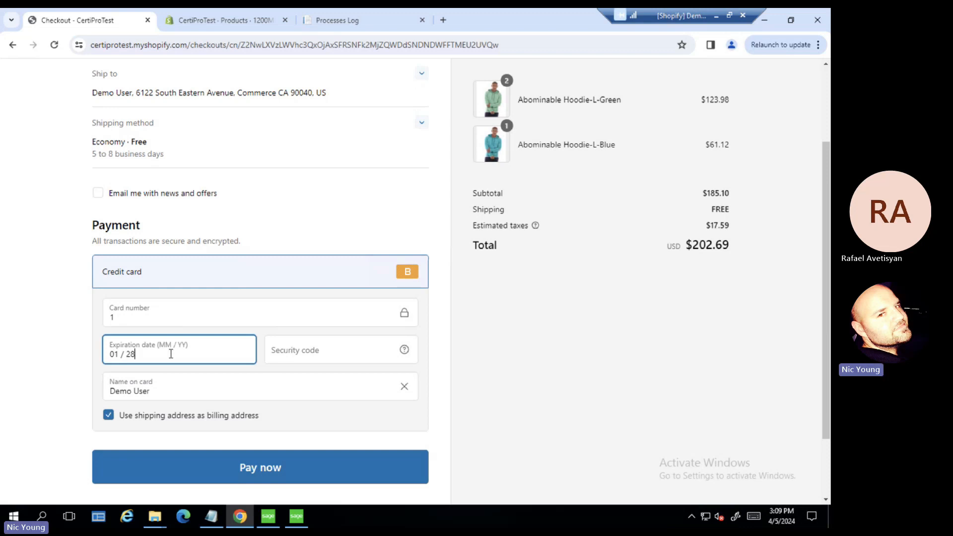
pyautogui.click(280, 348)
pyautogui.write('123')
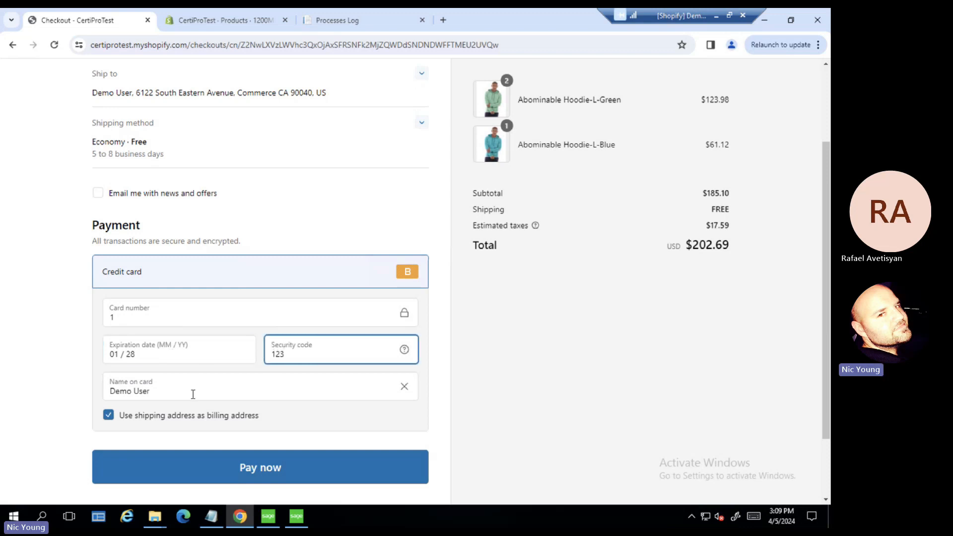
pyautogui.click(301, 465)
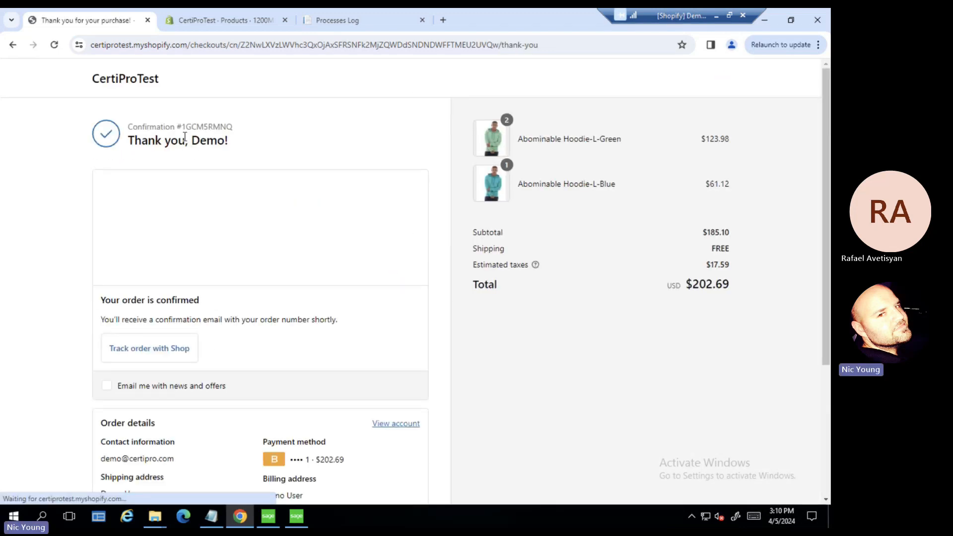
pyautogui.moveTo(180, 127); pyautogui.dragTo(275, 128)
pyautogui.click(277, 143)
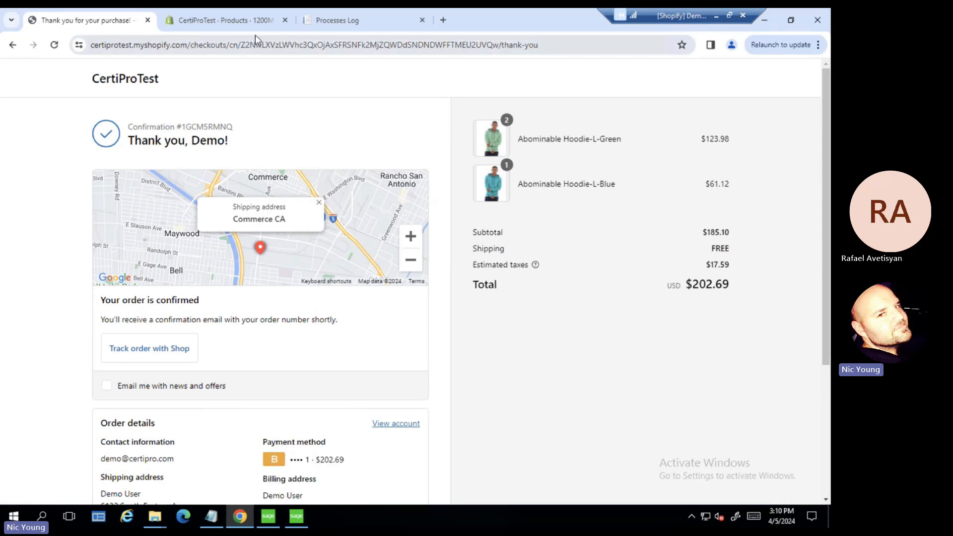
# - Switch to the integration site and review the SLink Jobs and Webhooks sections of its Admin Settings
pyautogui.click(334, 21)
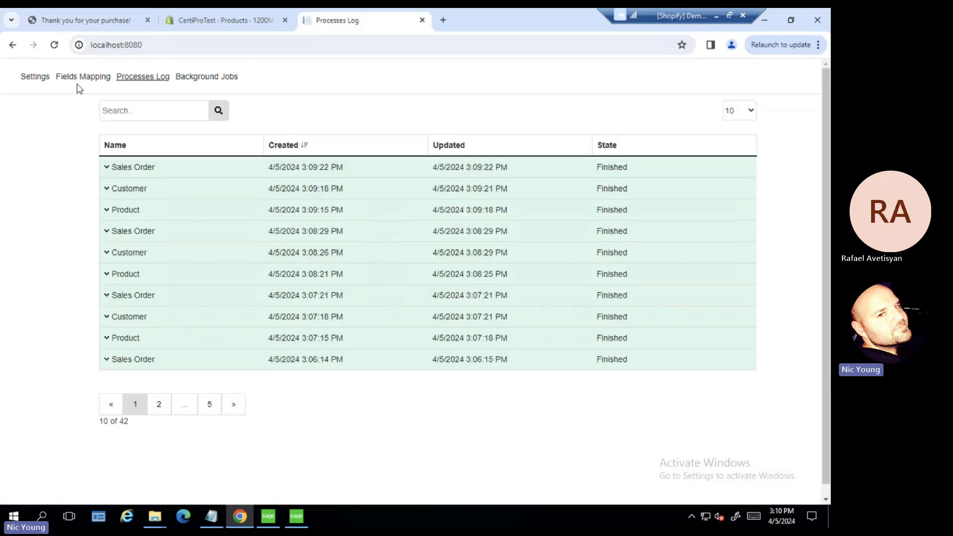
pyautogui.click(40, 79)
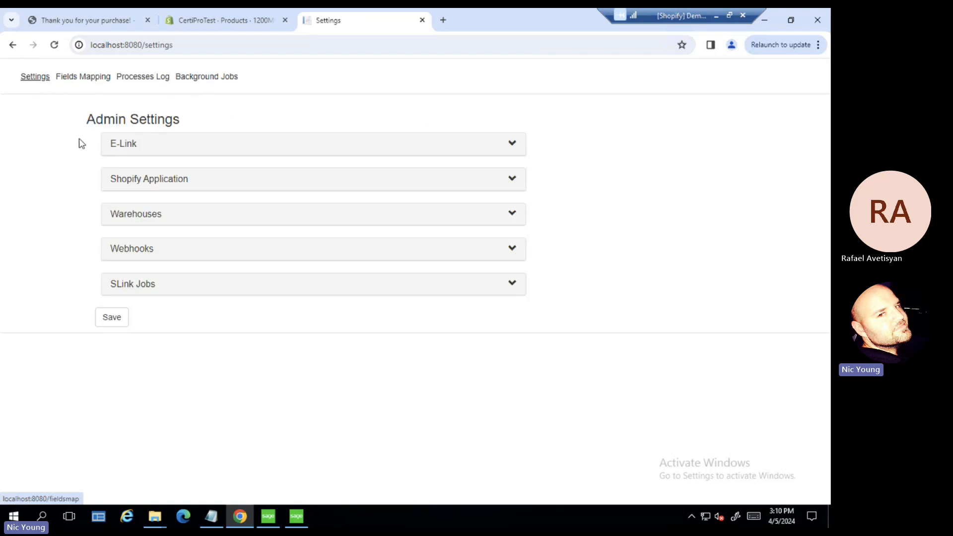
pyautogui.click(134, 291)
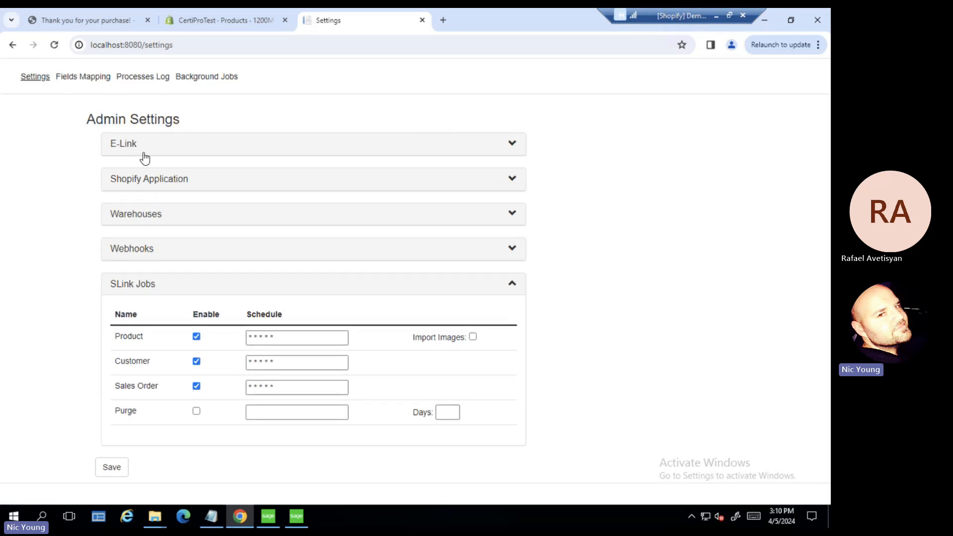
pyautogui.click(135, 250)
pyautogui.click(133, 250)
# - Open the Processes Log and inspect the individual steps of the latest Sales Order process
pyautogui.click(142, 78)
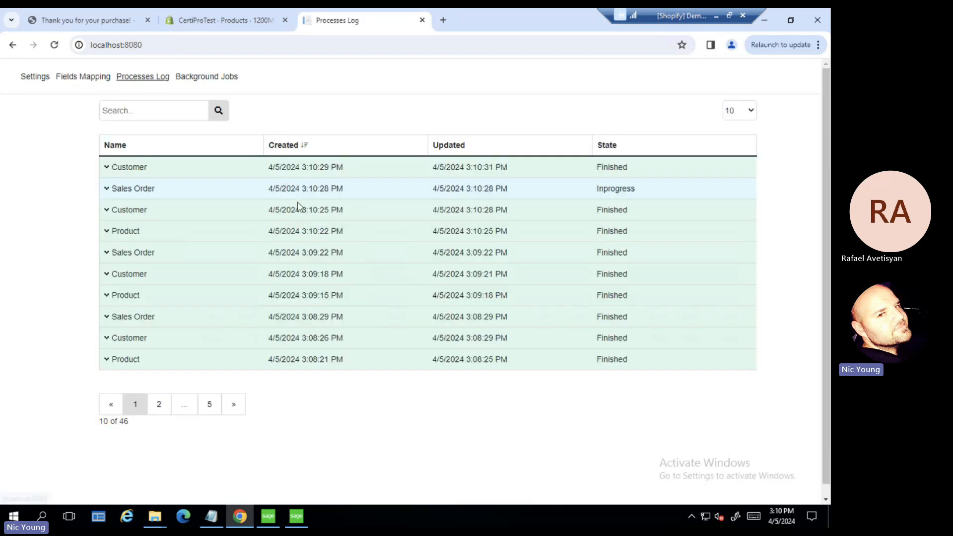
pyautogui.click(148, 190)
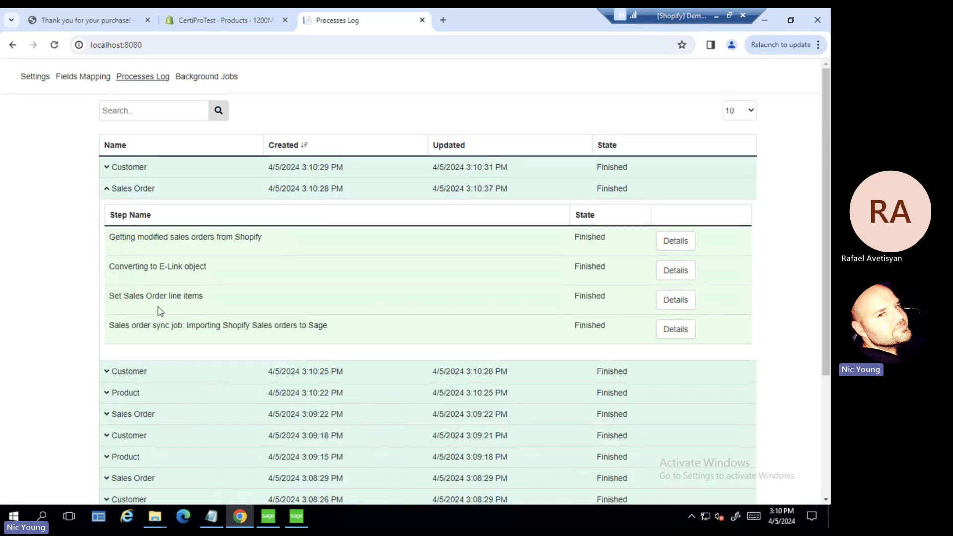
pyautogui.scroll(-1, 297, 254)
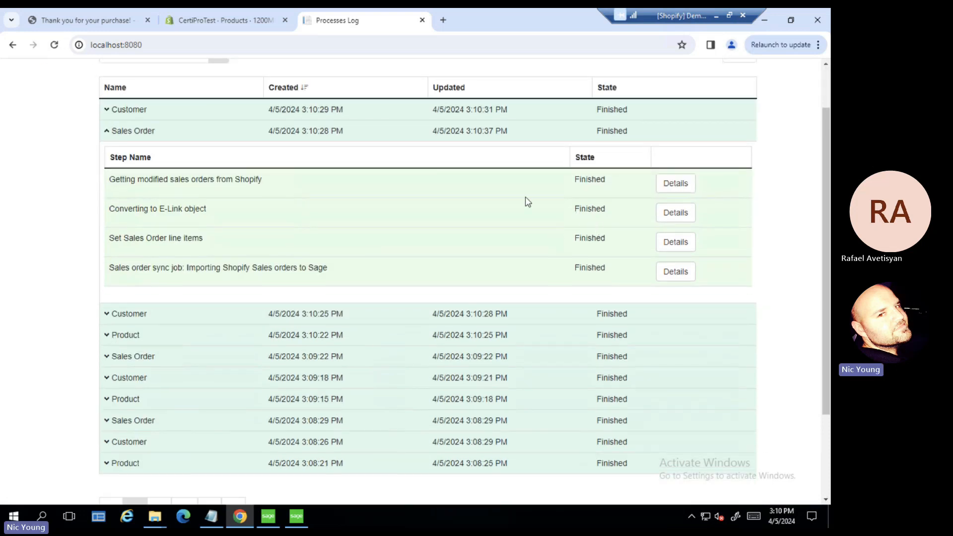
pyautogui.scroll(1, 528, 201)
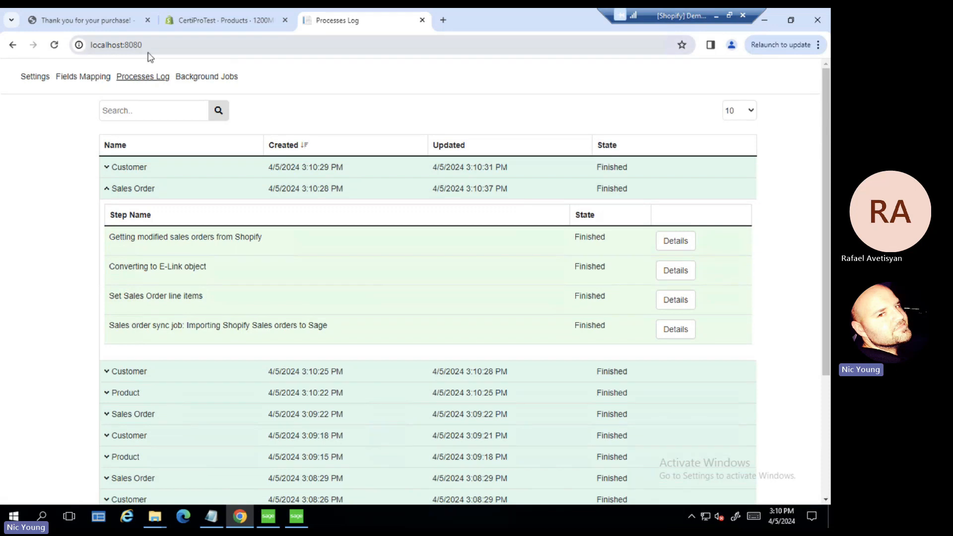
# - Open the recurring background jobs in the Hangfire Dashboard and select ProductSyncJob, CustomerSyncJob and SalesOrderSyncJob
pyautogui.click(207, 79)
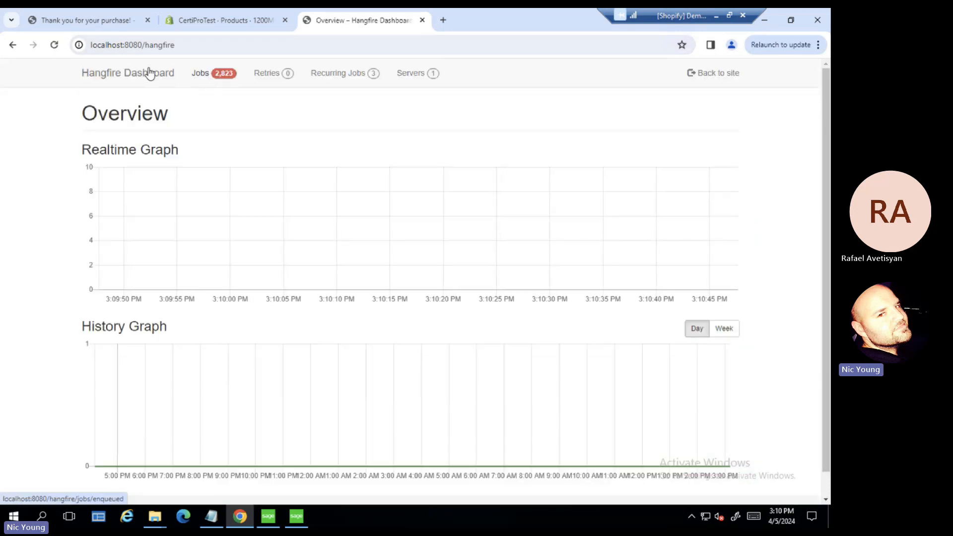
pyautogui.scroll(-1, 298, 167)
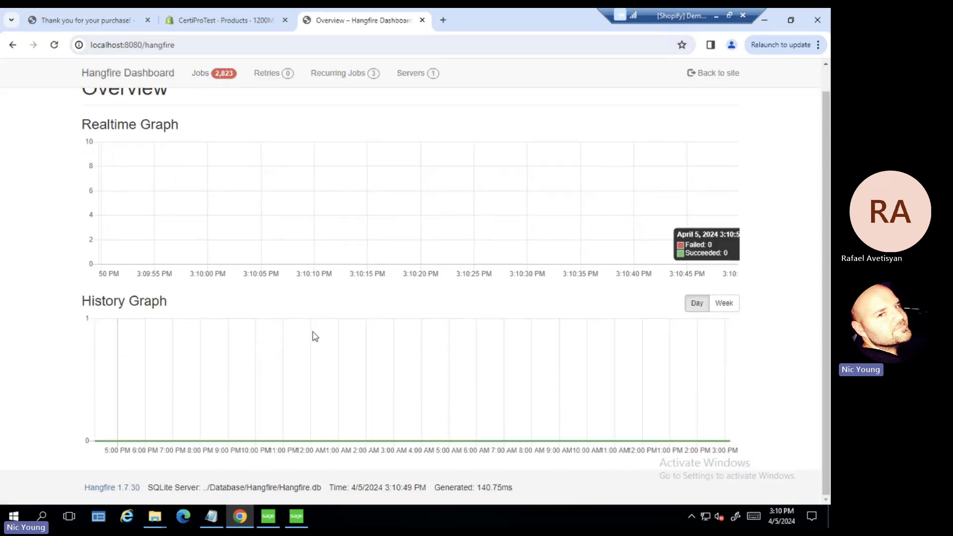
pyautogui.scroll(1, 313, 234)
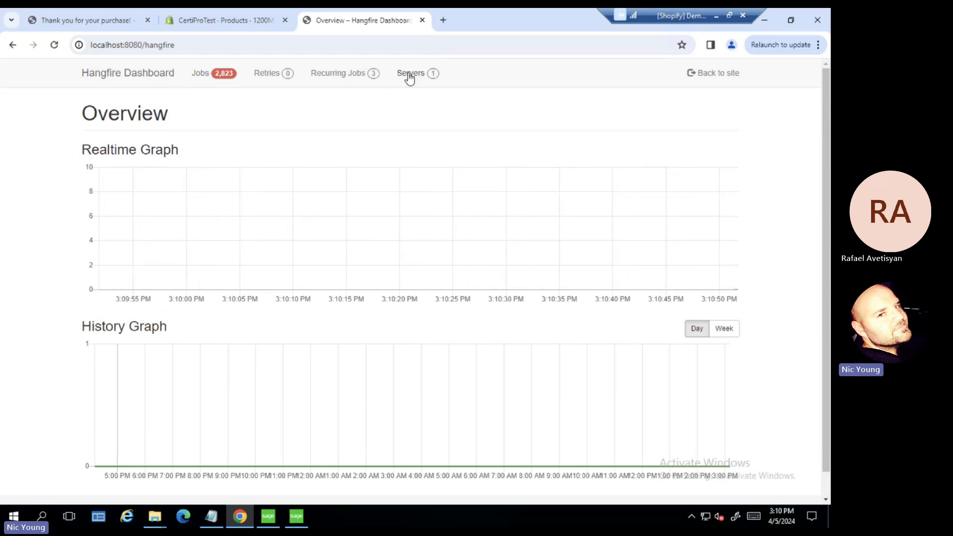
pyautogui.click(354, 74)
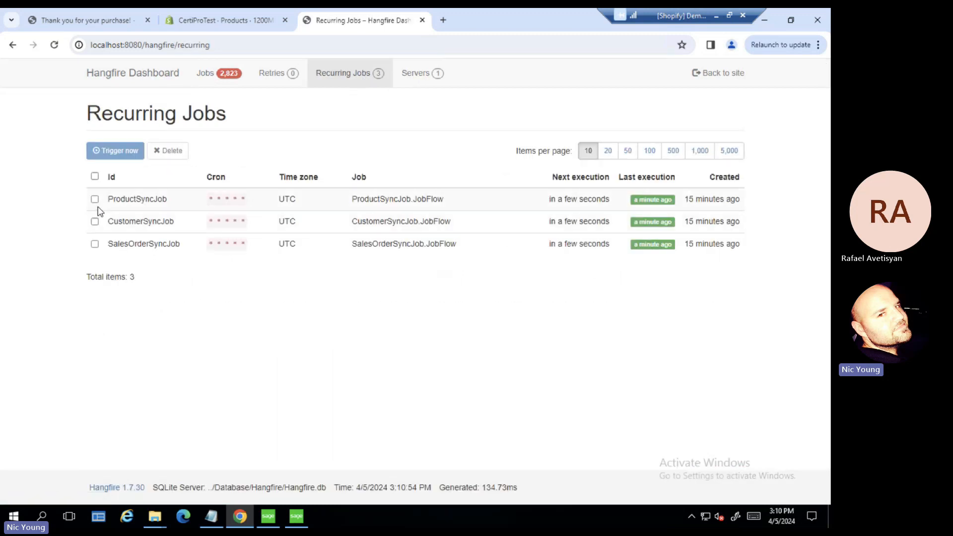
pyautogui.click(95, 199)
pyautogui.click(95, 222)
pyautogui.click(114, 245)
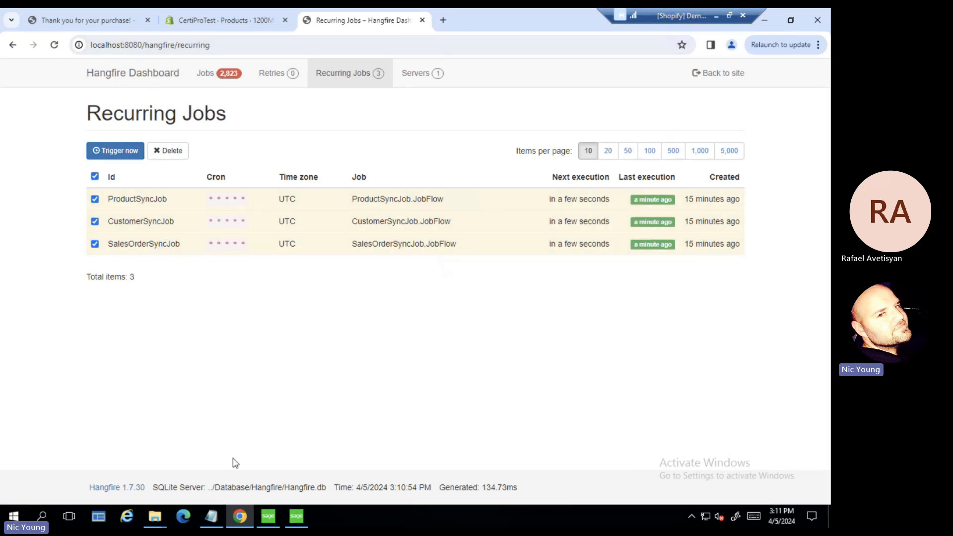
# - Switch to Sage 100 Sales Order Entry, sort the order list newest first, open the latest order and check its order date
pyautogui.click(295, 519)
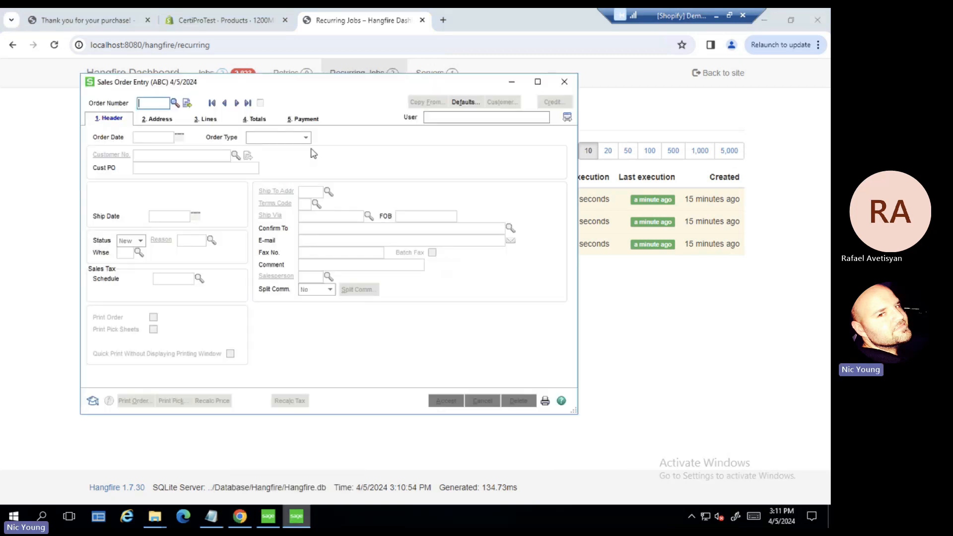
pyautogui.click(175, 103)
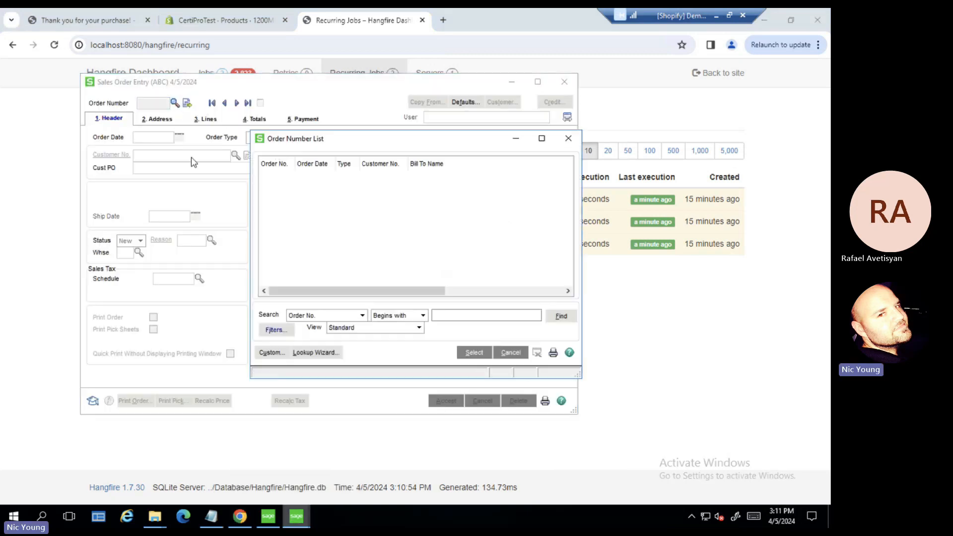
pyautogui.click(270, 164)
pyautogui.click(295, 174)
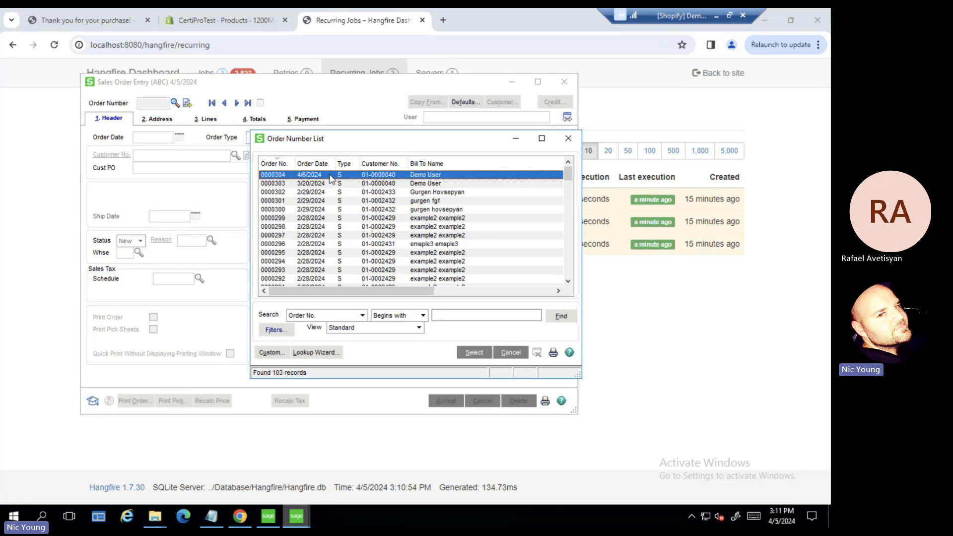
pyautogui.doubleClick(336, 176)
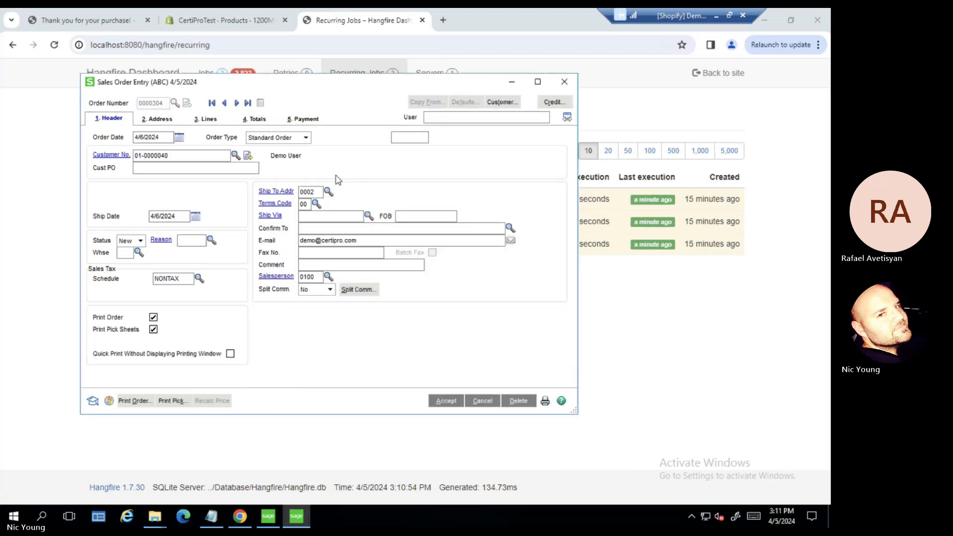
pyautogui.click(141, 137)
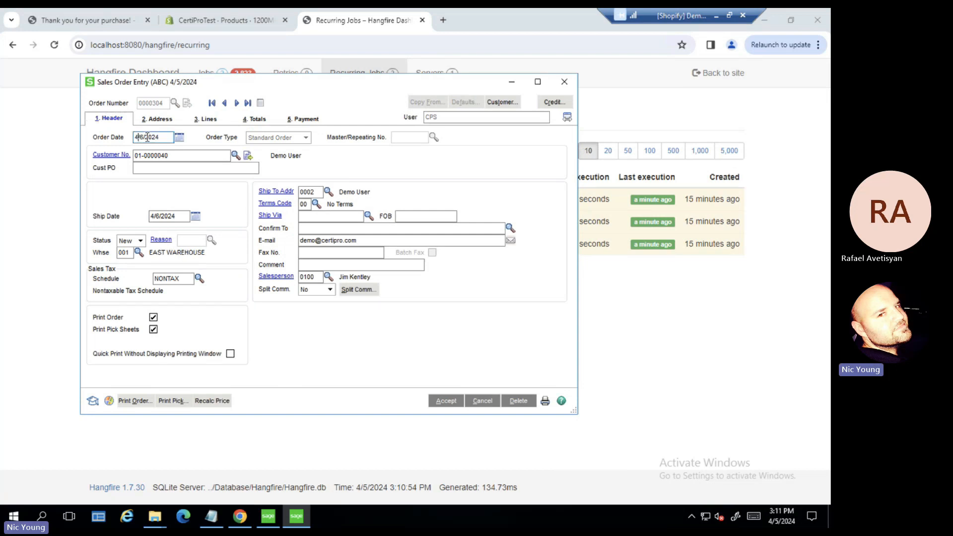
pyautogui.click(313, 326)
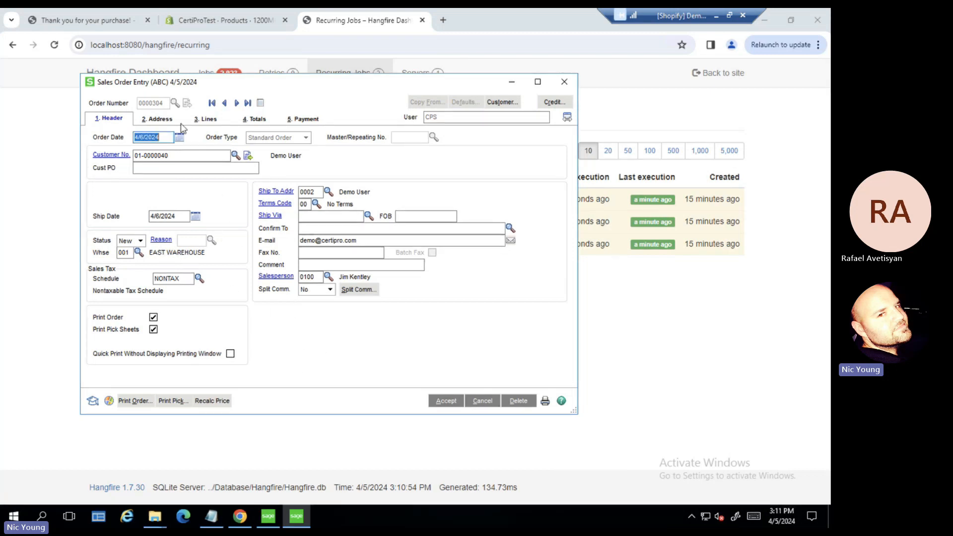
# - Review the synced order's addresses, its green and blue hoodie lines, its totals and its payment details
pyautogui.click(157, 119)
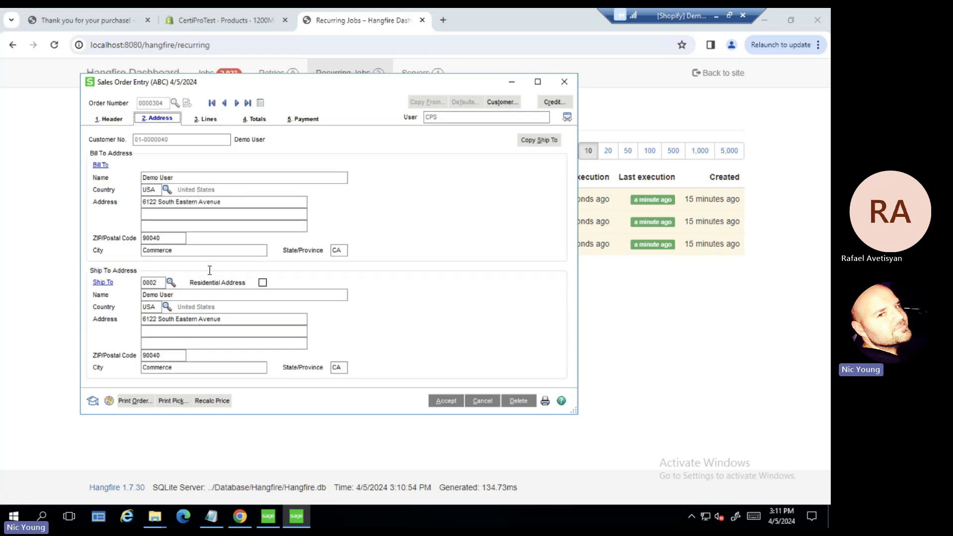
pyautogui.click(199, 119)
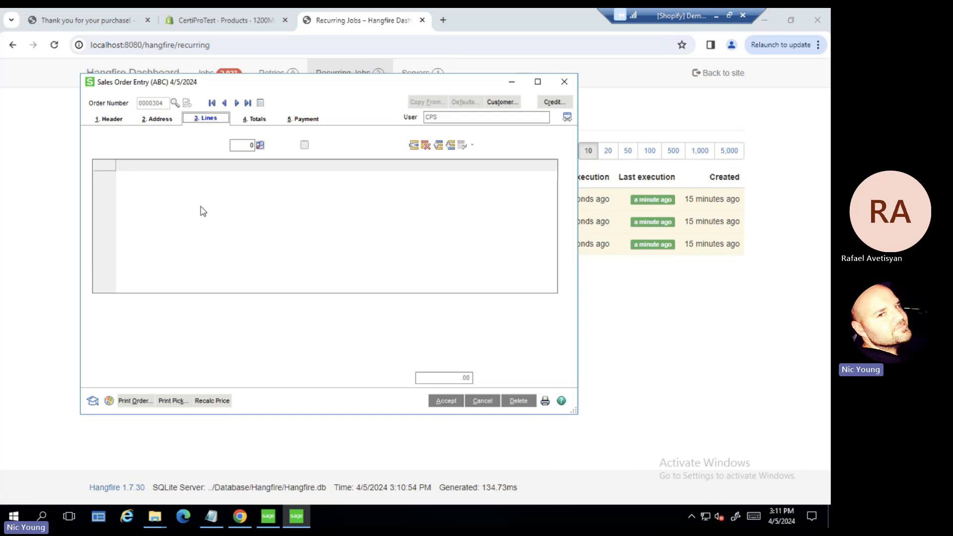
pyautogui.click(212, 178)
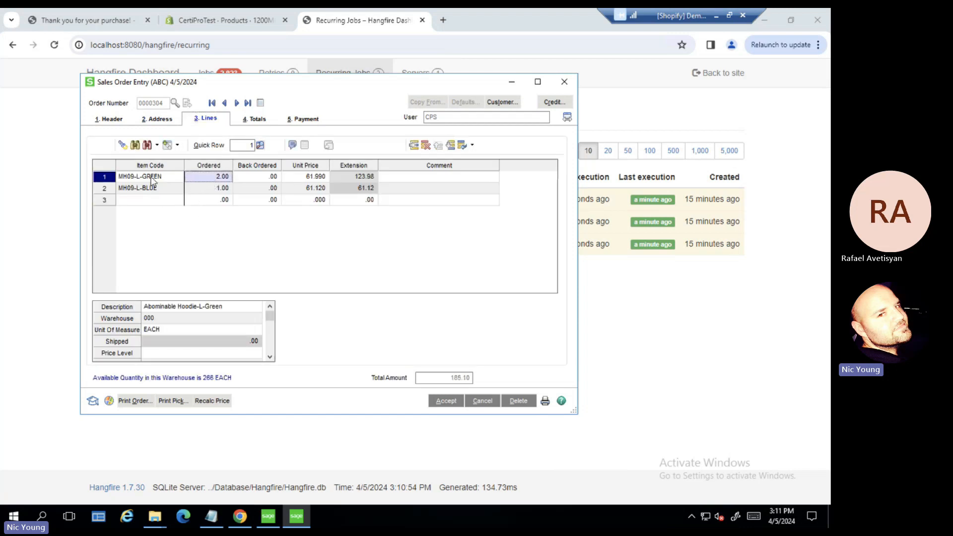
pyautogui.click(208, 192)
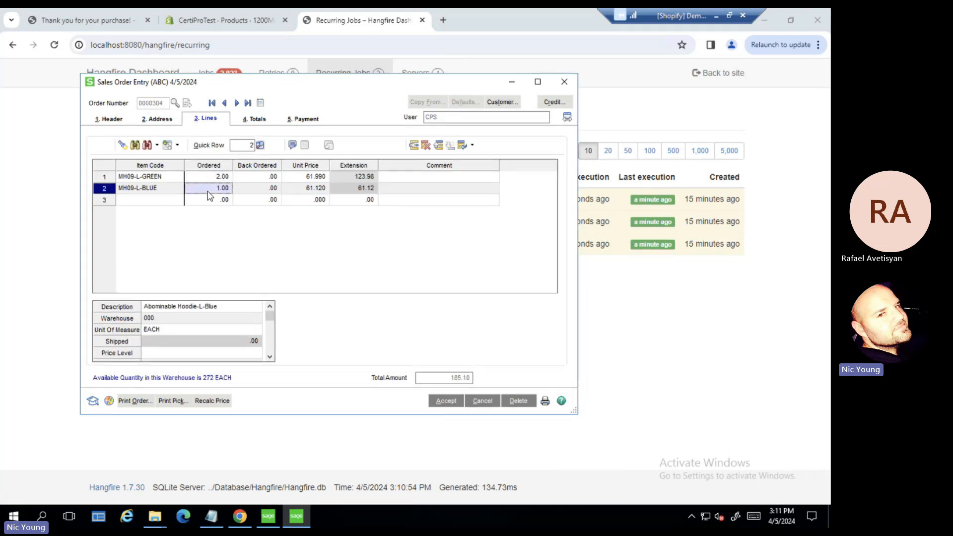
pyautogui.click(248, 119)
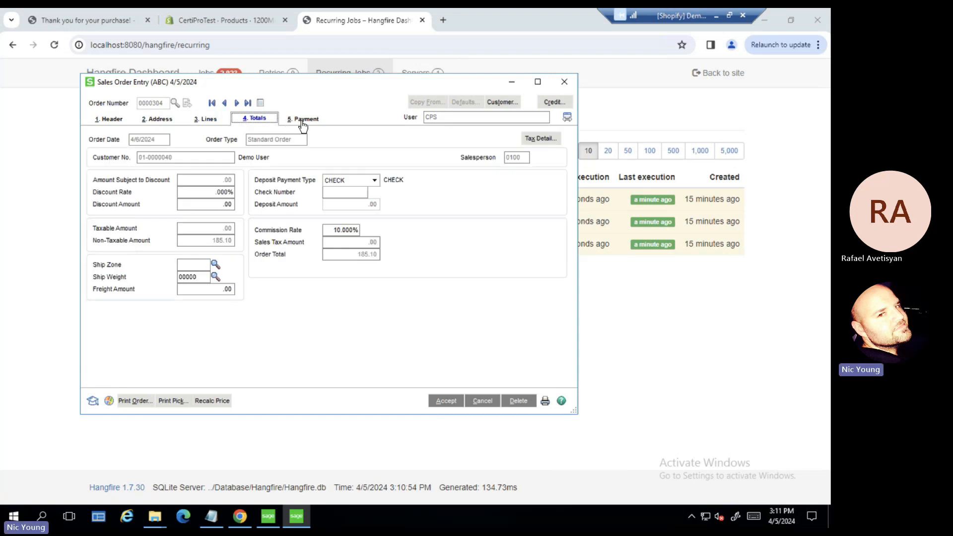
pyautogui.click(301, 124)
pyautogui.click(268, 123)
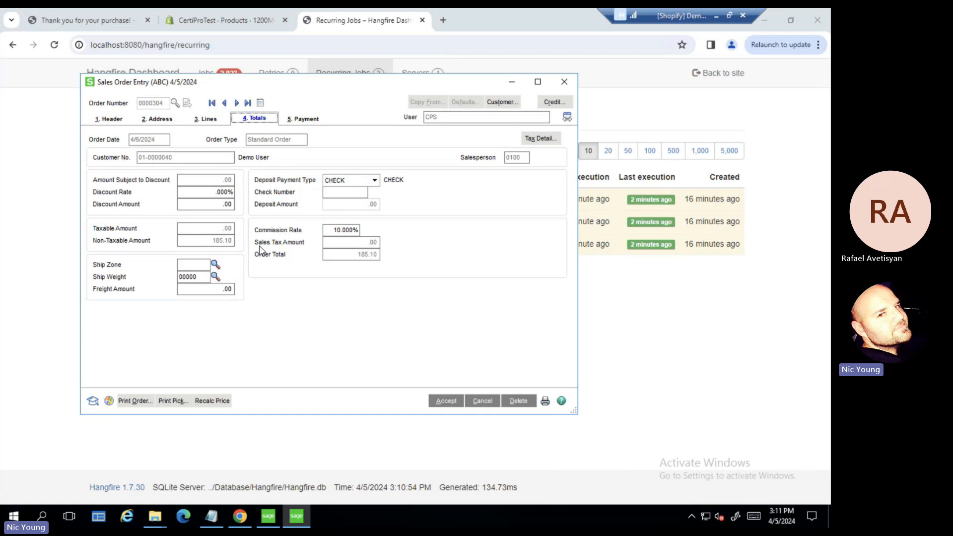
# - Return to the order's header information and examine its Ship Via and customer number fields
pyautogui.click(110, 119)
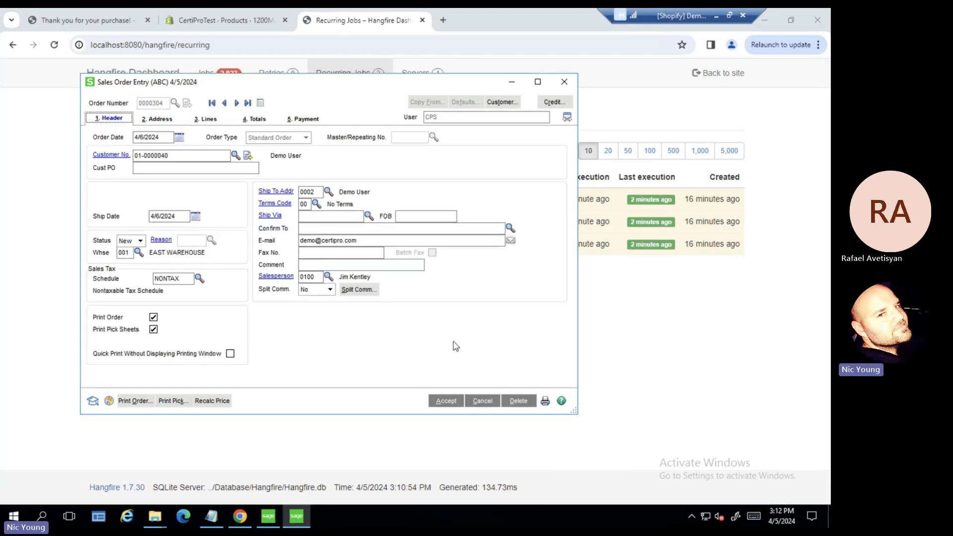
pyautogui.moveTo(348, 90); pyautogui.dragTo(367, 95)
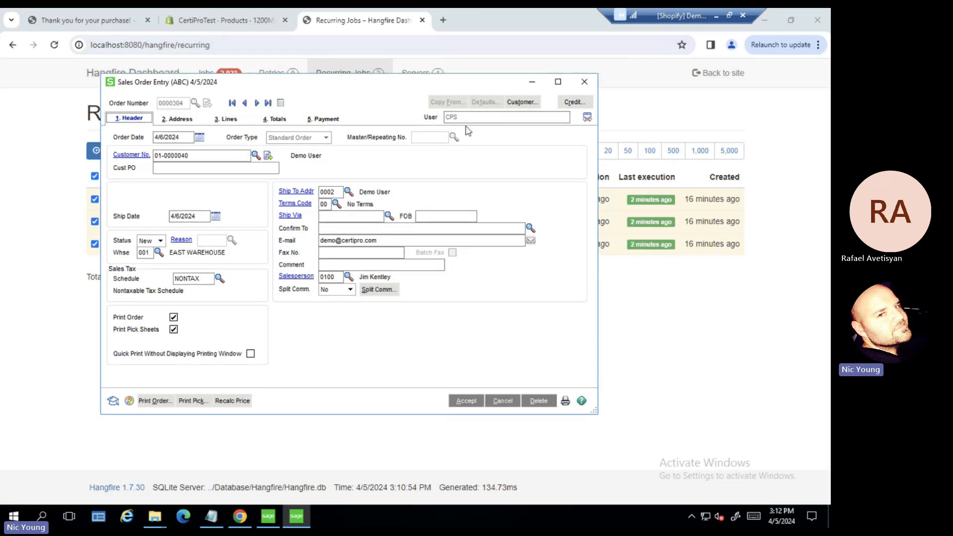
pyautogui.click(353, 219)
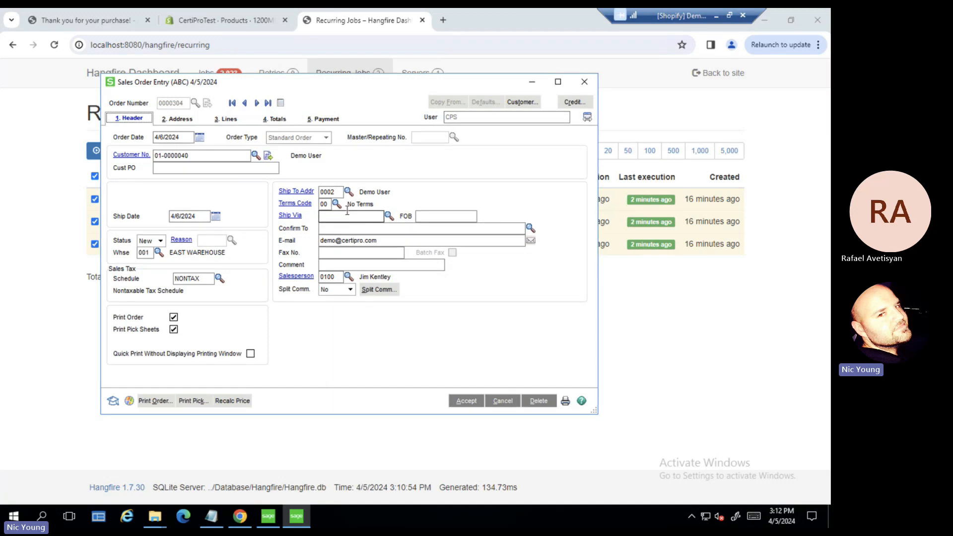
pyautogui.click(200, 155)
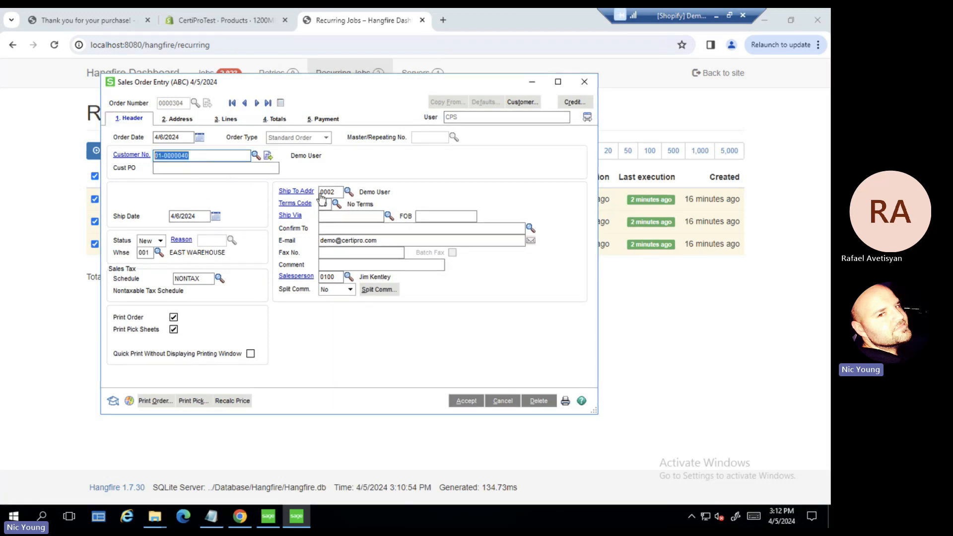